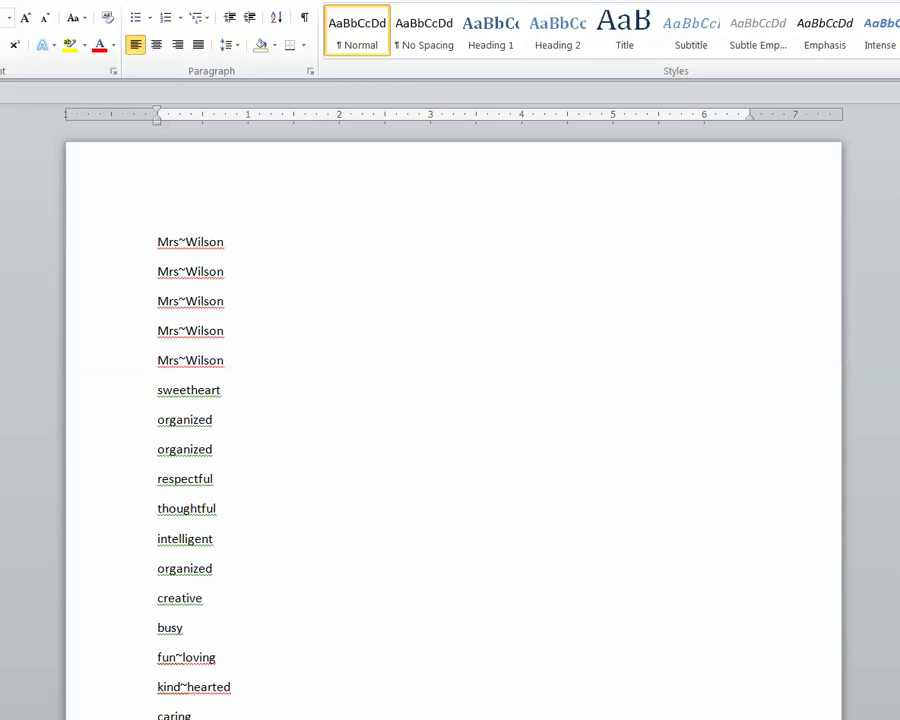
Examine the word list, including the tilde that joins two-word entries and the words that are repeated.
{"action": "double_click", "coordinate": [182, 243]}
{"action": "scroll", "coordinate": [250, 379], "scroll_direction": "down", "scroll_amount": 1}
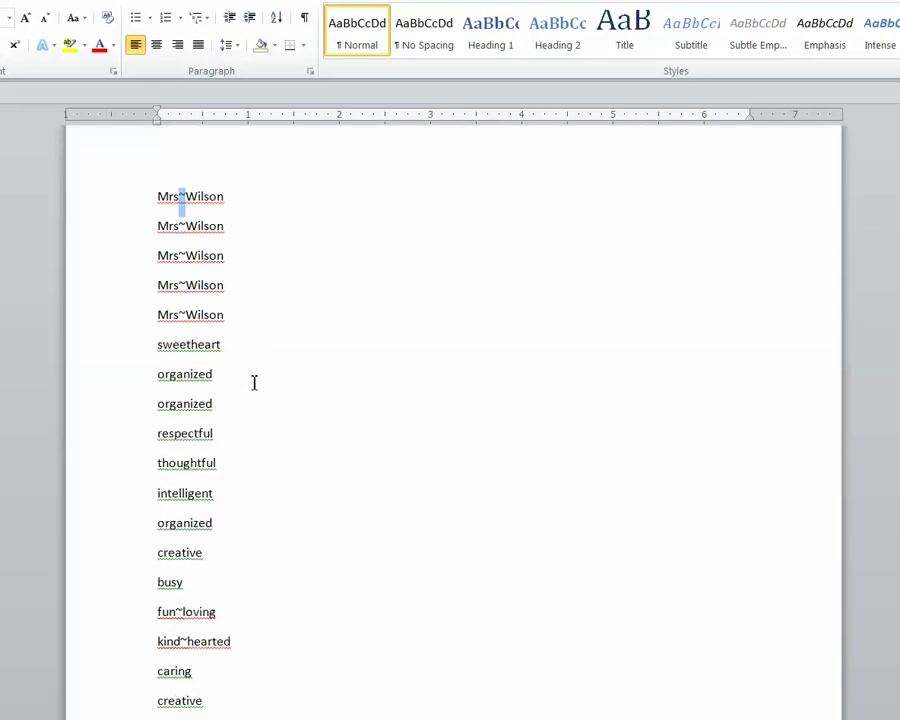
{"action": "scroll", "coordinate": [252, 381], "scroll_direction": "down", "scroll_amount": 1}
{"action": "scroll", "coordinate": [254, 383], "scroll_direction": "down", "scroll_amount": 1}
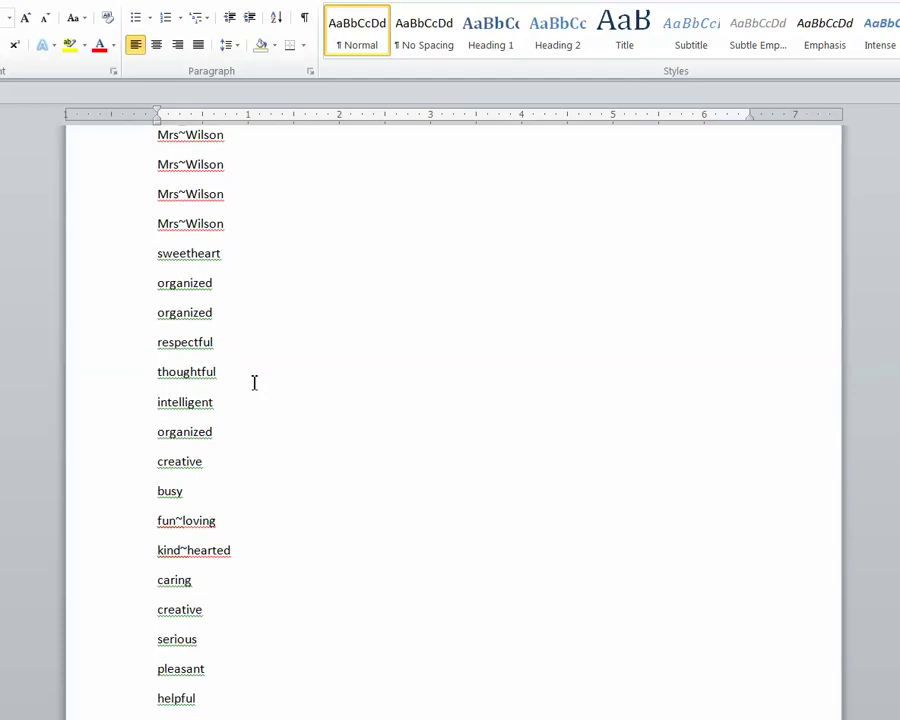
{"action": "scroll", "coordinate": [254, 383], "scroll_direction": "down", "scroll_amount": 4}
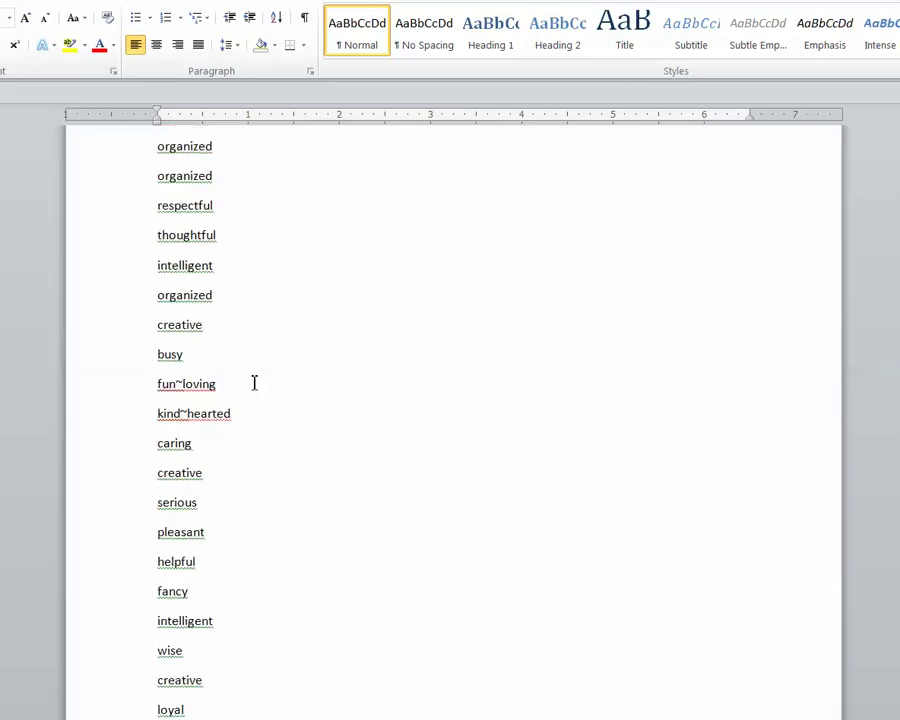
{"action": "scroll", "coordinate": [254, 385], "scroll_direction": "down", "scroll_amount": 1}
{"action": "scroll", "coordinate": [264, 436], "scroll_direction": "up", "scroll_amount": 4}
{"action": "scroll", "coordinate": [265, 436], "scroll_direction": "up", "scroll_amount": 2}
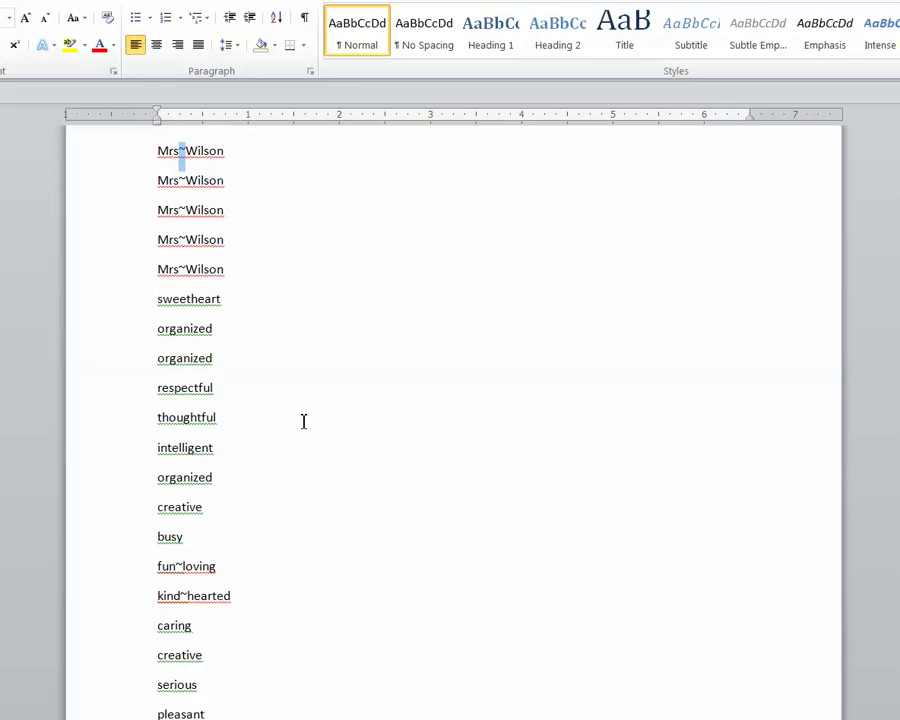
{"action": "scroll", "coordinate": [318, 411], "scroll_direction": "up", "scroll_amount": 1}
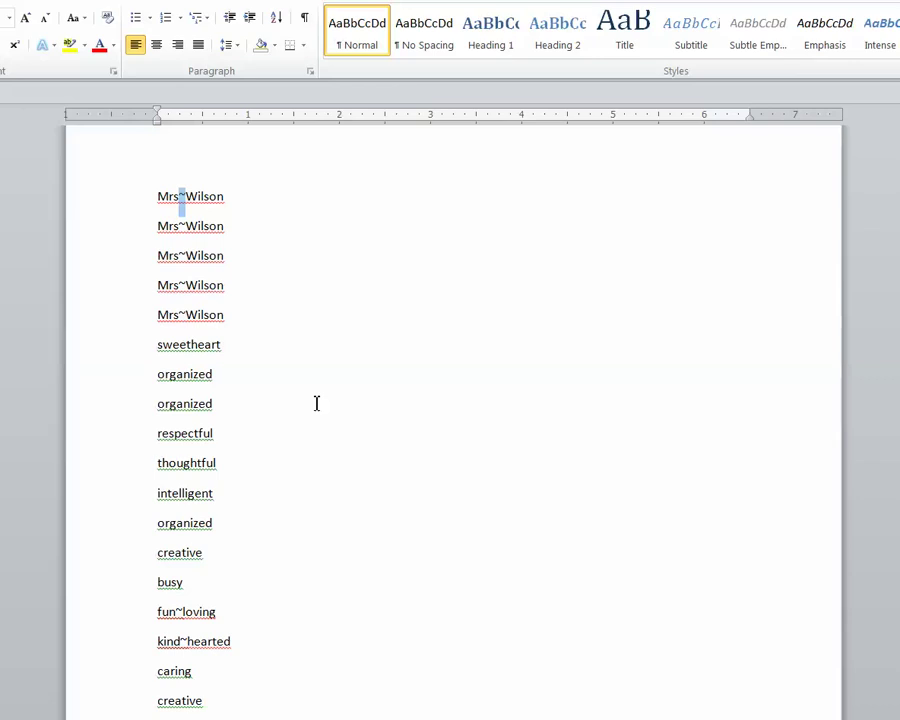
{"action": "scroll", "coordinate": [318, 405], "scroll_direction": "down", "scroll_amount": 1}
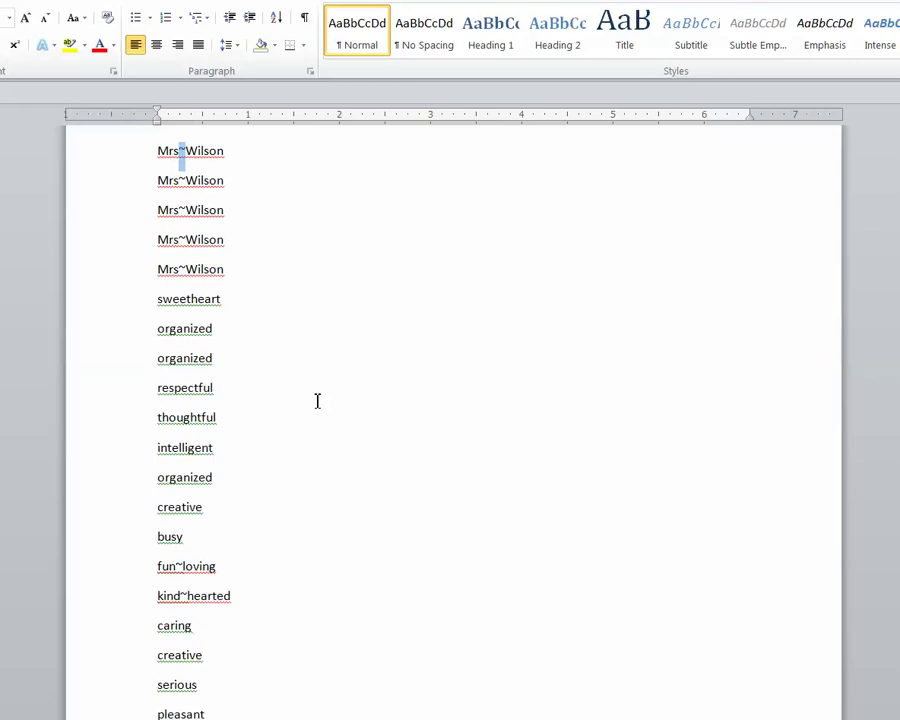
Select the entire word list in the document and copy it.
{"action": "right_click", "coordinate": [310, 405]}
{"action": "key", "text": "Escape"}
{"action": "key", "text": "ctrl+a"}
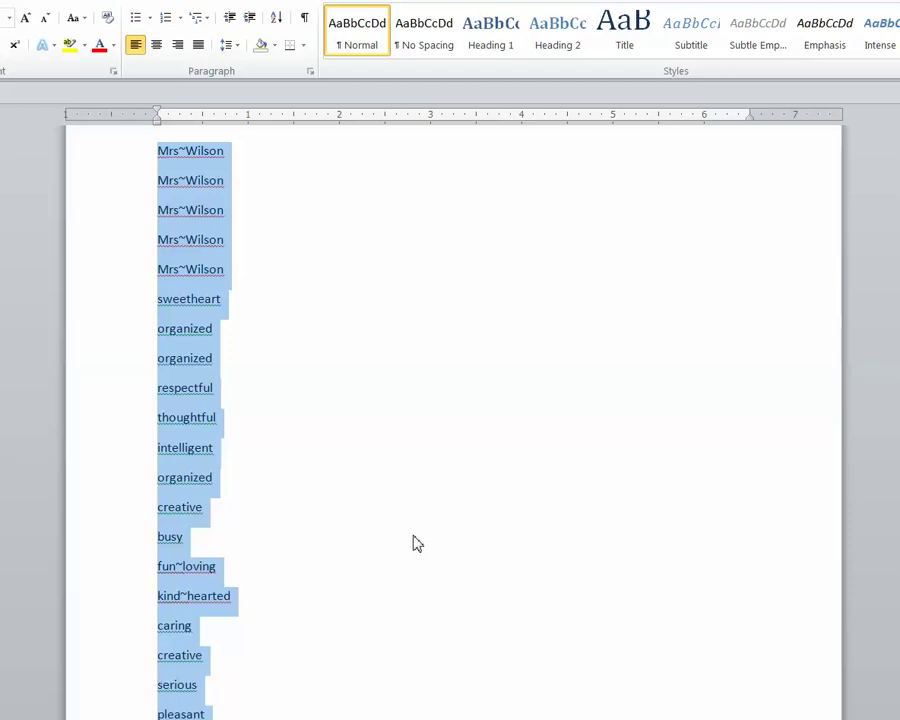
Switch to the Tagul website in the browser and create a new cloud from the My clouds page.
{"action": "key", "text": "alt+Tab"}
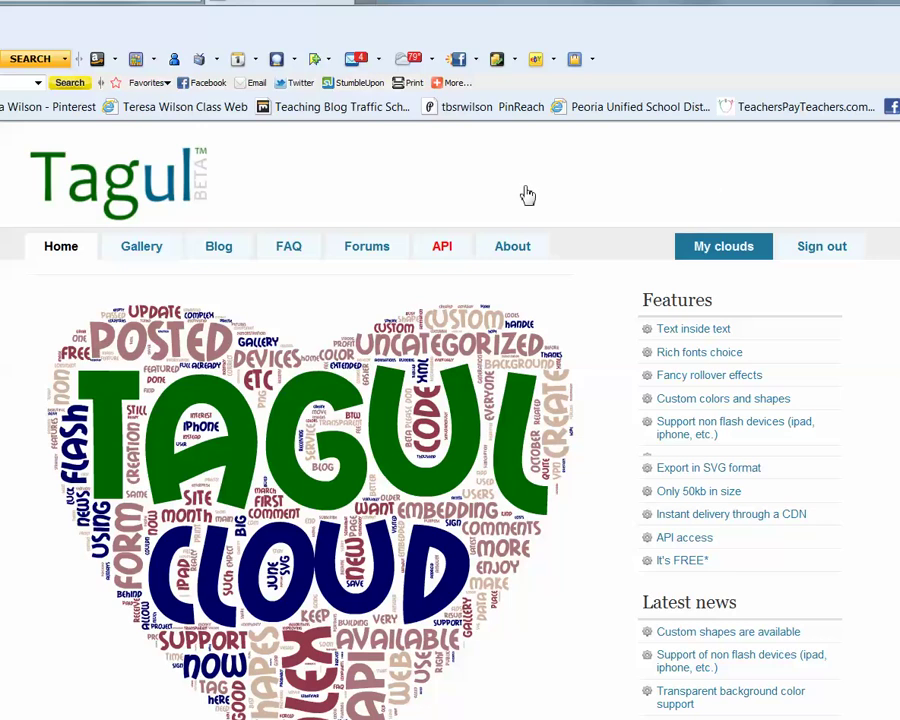
{"action": "left_click", "coordinate": [722, 252]}
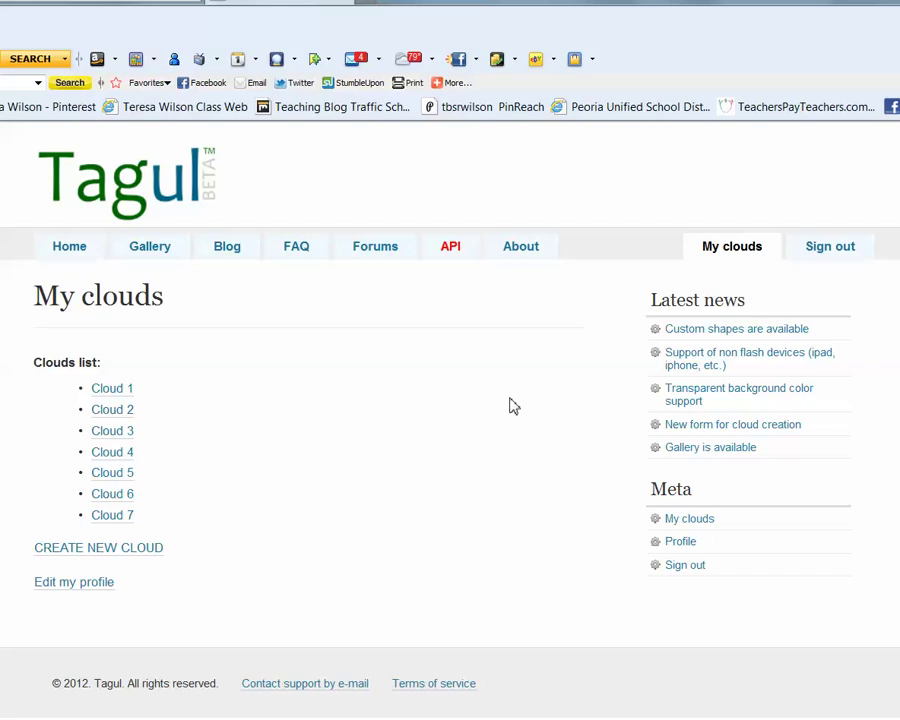
{"action": "left_click", "coordinate": [119, 556]}
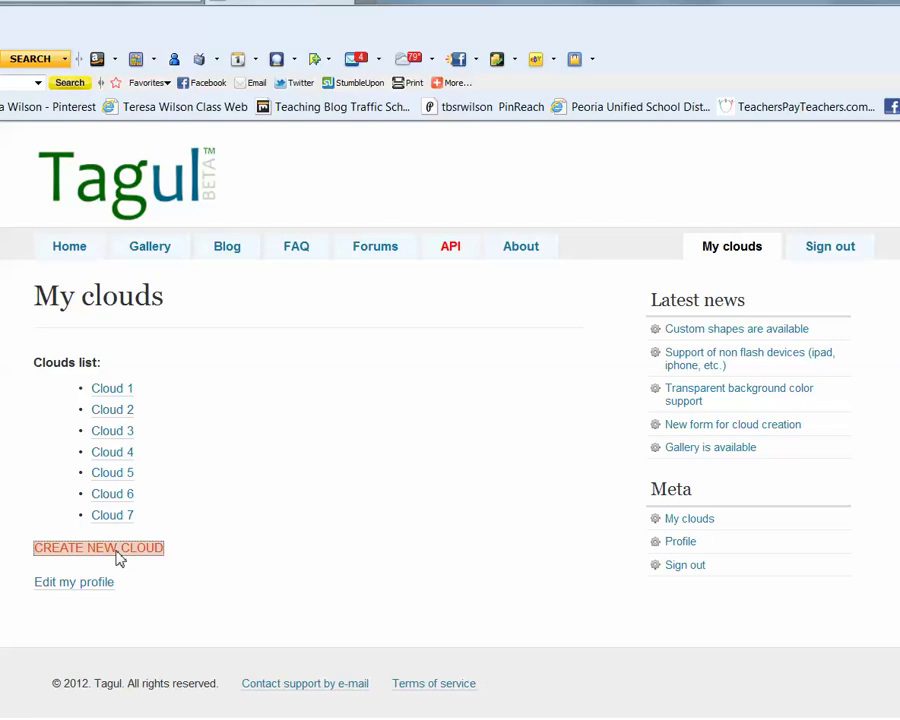
{"action": "left_click", "coordinate": [119, 558]}
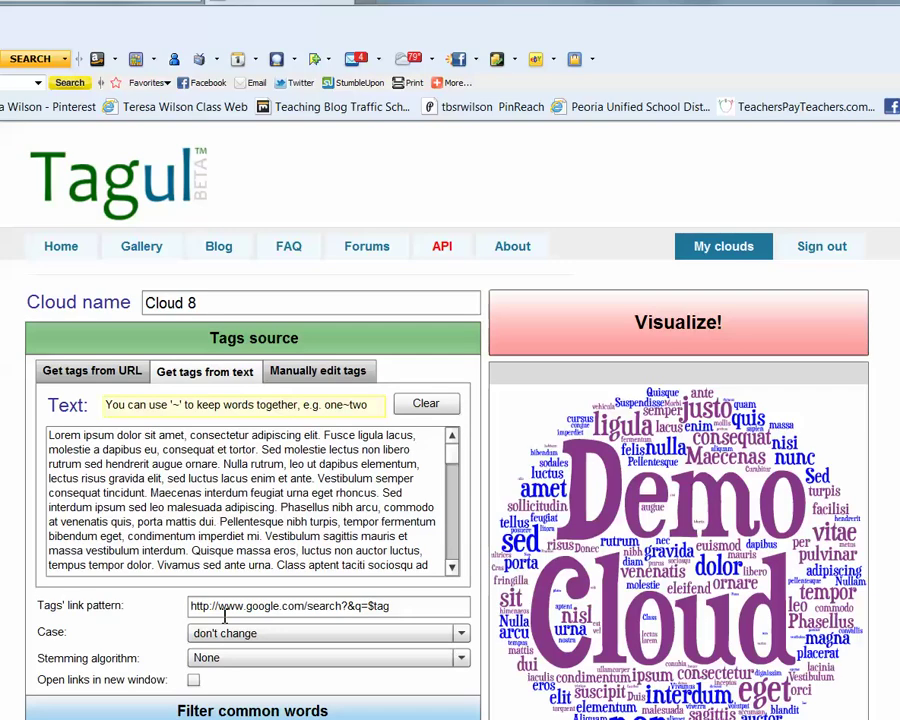
Set the shape of the word cloud to Cloud in the appearance settings.
{"action": "scroll", "coordinate": [247, 622], "scroll_direction": "down", "scroll_amount": 3}
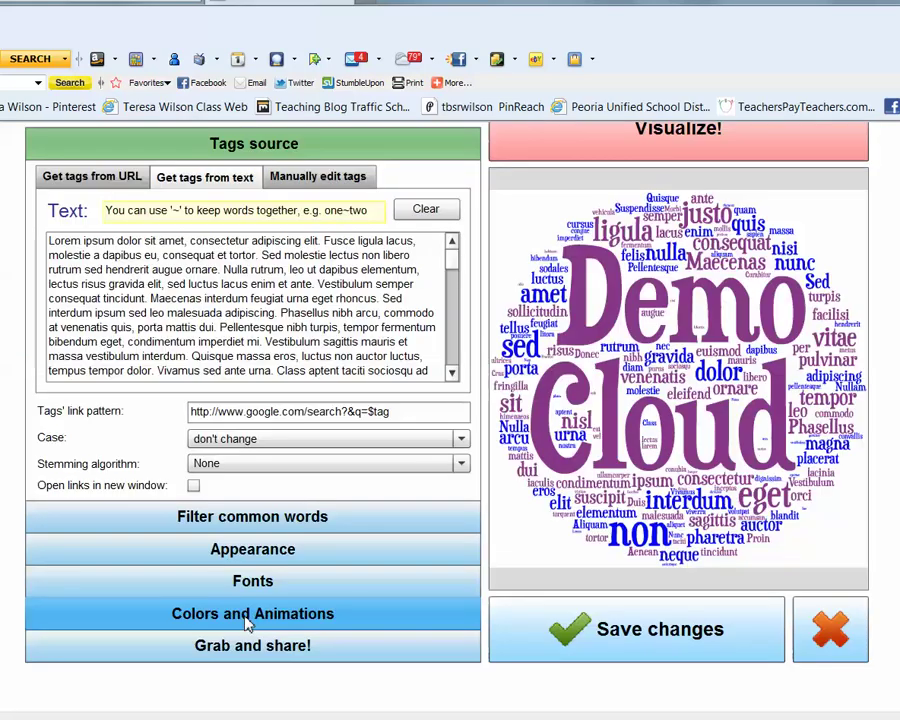
{"action": "left_click", "coordinate": [258, 556]}
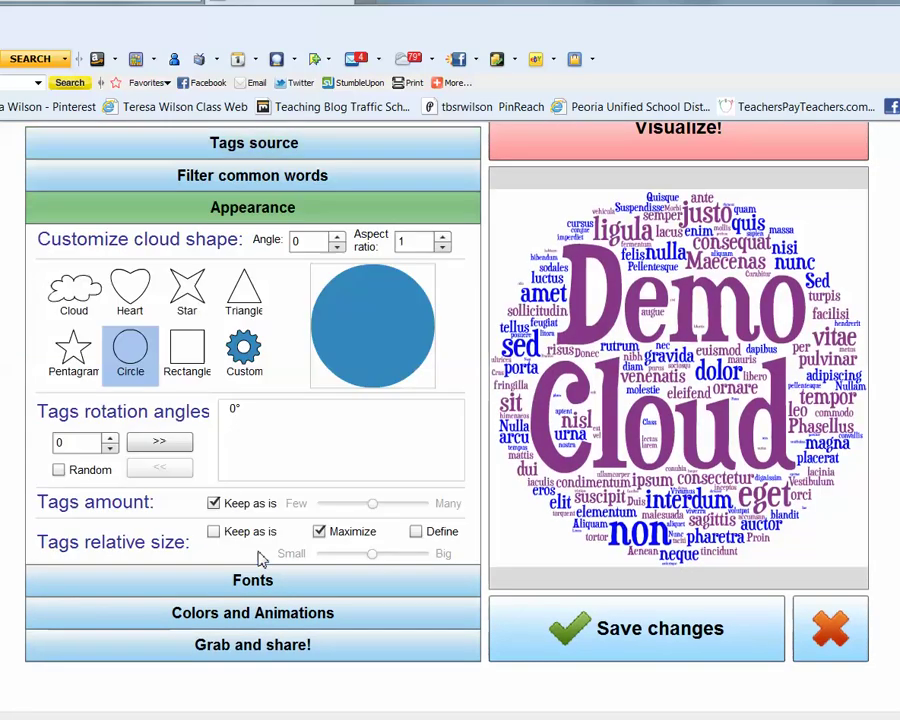
{"action": "left_click", "coordinate": [75, 300]}
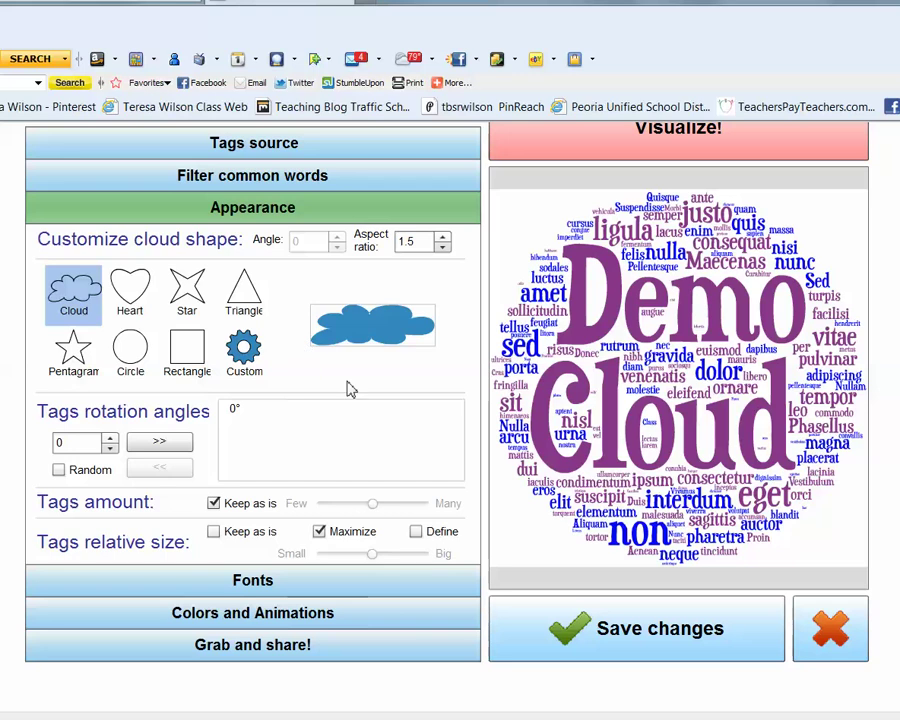
Enable the Mail Ray Stuff Regular and Teen Regular fonts for the word cloud.
{"action": "left_click", "coordinate": [252, 594]}
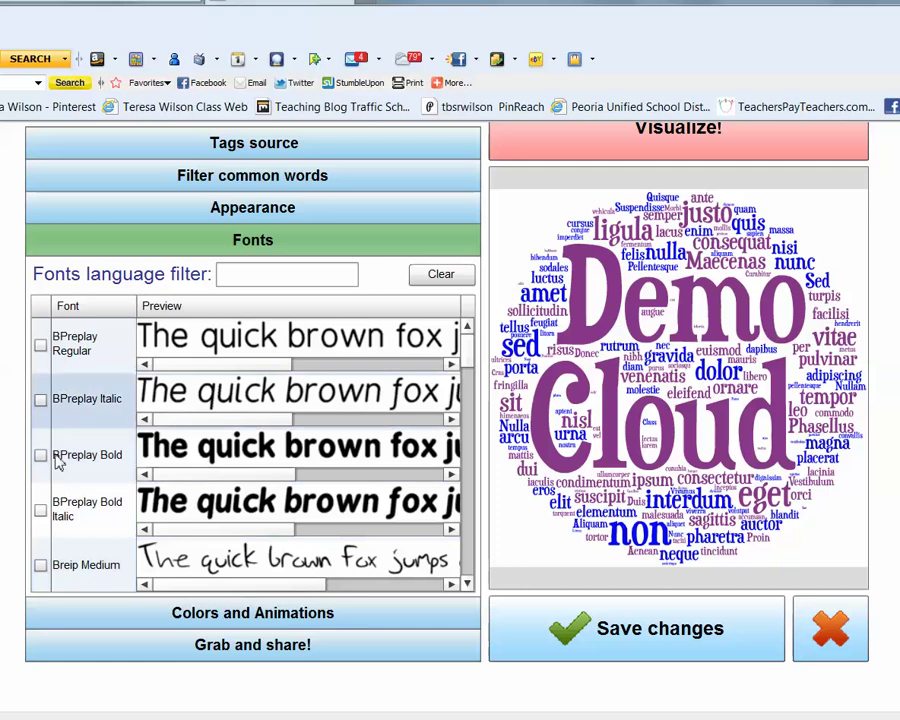
{"action": "scroll", "coordinate": [55, 532], "scroll_direction": "down", "scroll_amount": 3}
{"action": "scroll", "coordinate": [72, 460], "scroll_direction": "down", "scroll_amount": 5}
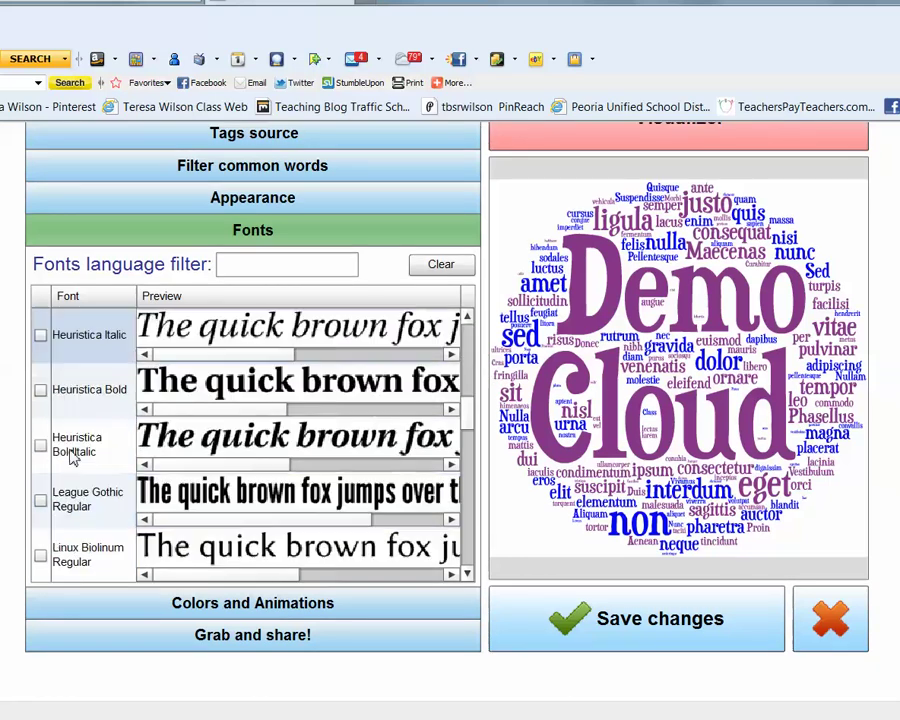
{"action": "scroll", "coordinate": [72, 458], "scroll_direction": "down", "scroll_amount": 3}
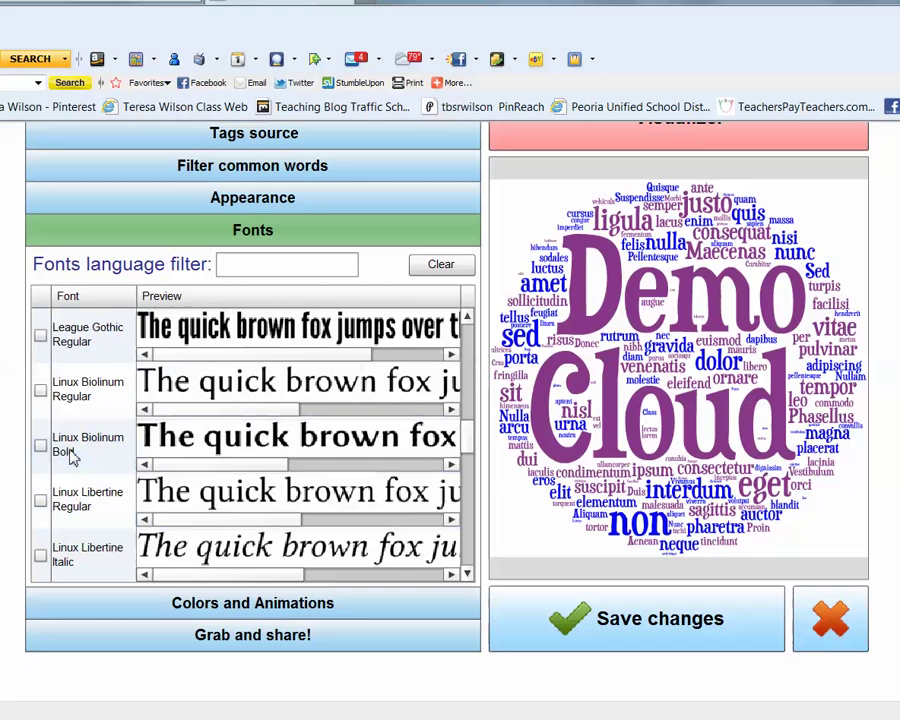
{"action": "scroll", "coordinate": [72, 458], "scroll_direction": "down", "scroll_amount": 6}
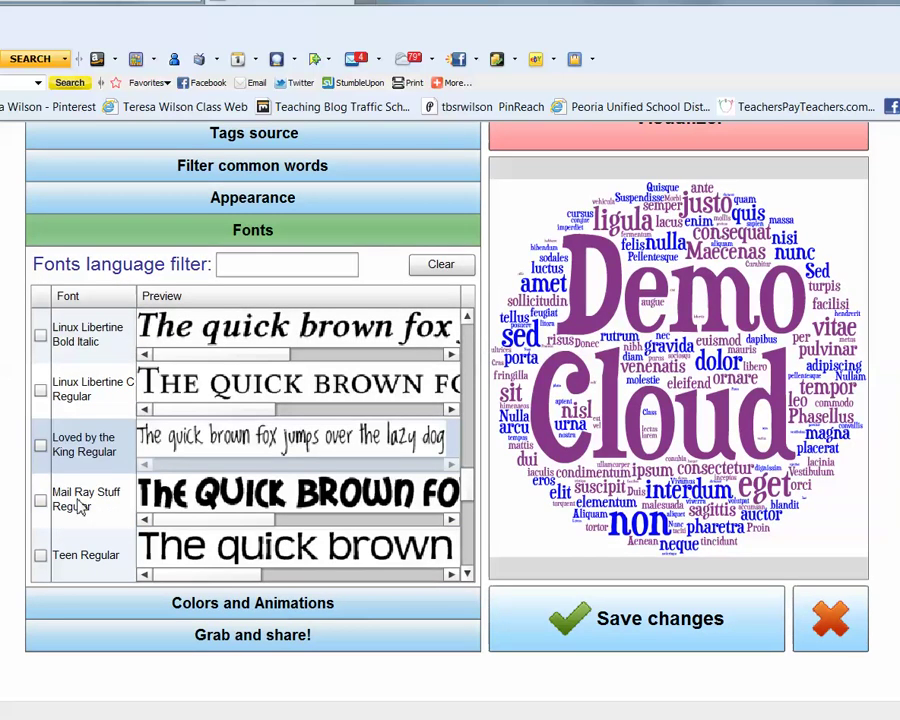
{"action": "left_click", "coordinate": [41, 500]}
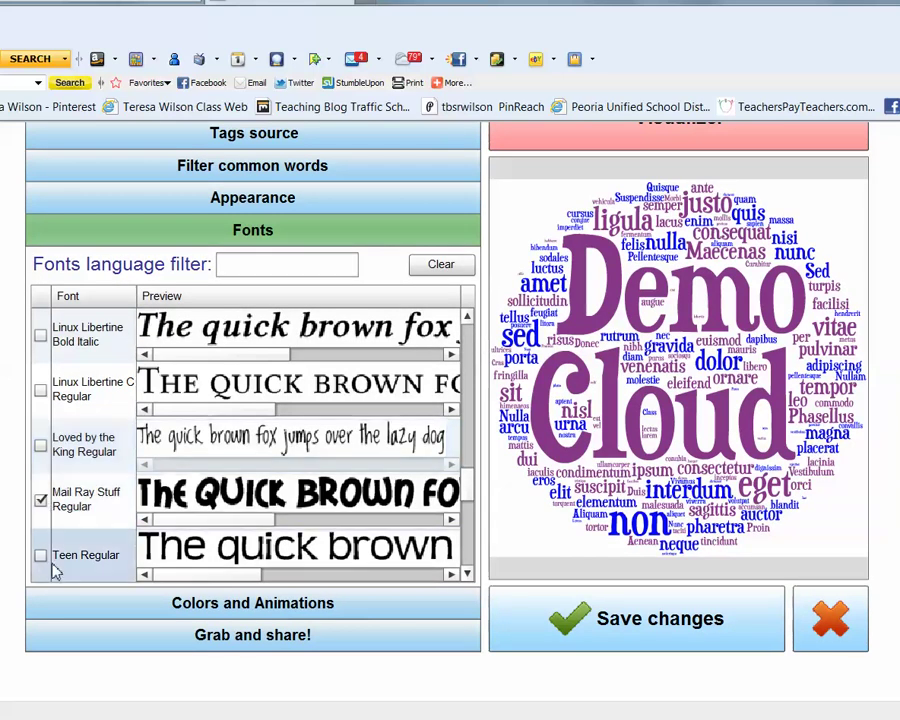
{"action": "left_click", "coordinate": [41, 555]}
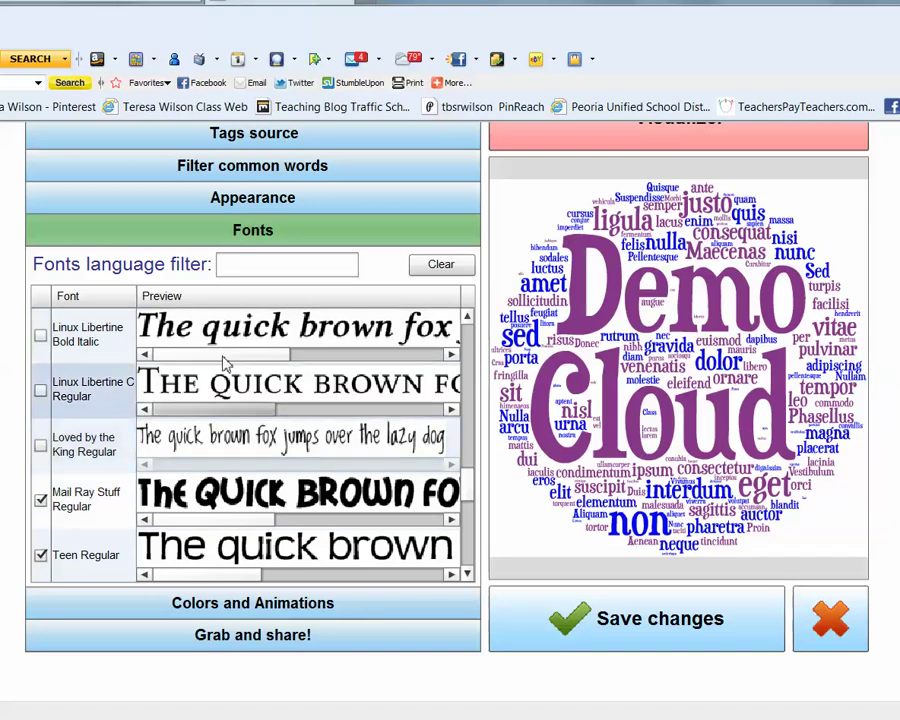
Clear the sample text from the tags source and paste the copied word list in its place.
{"action": "scroll", "coordinate": [325, 425], "scroll_direction": "up", "scroll_amount": 5}
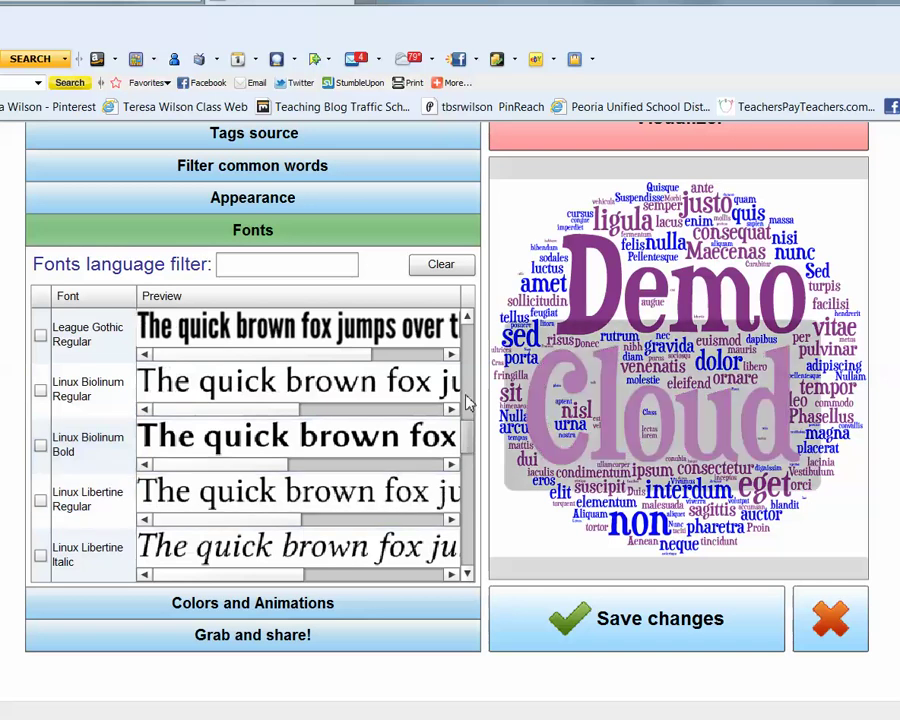
{"action": "scroll", "coordinate": [466, 362], "scroll_direction": "up", "scroll_amount": 5}
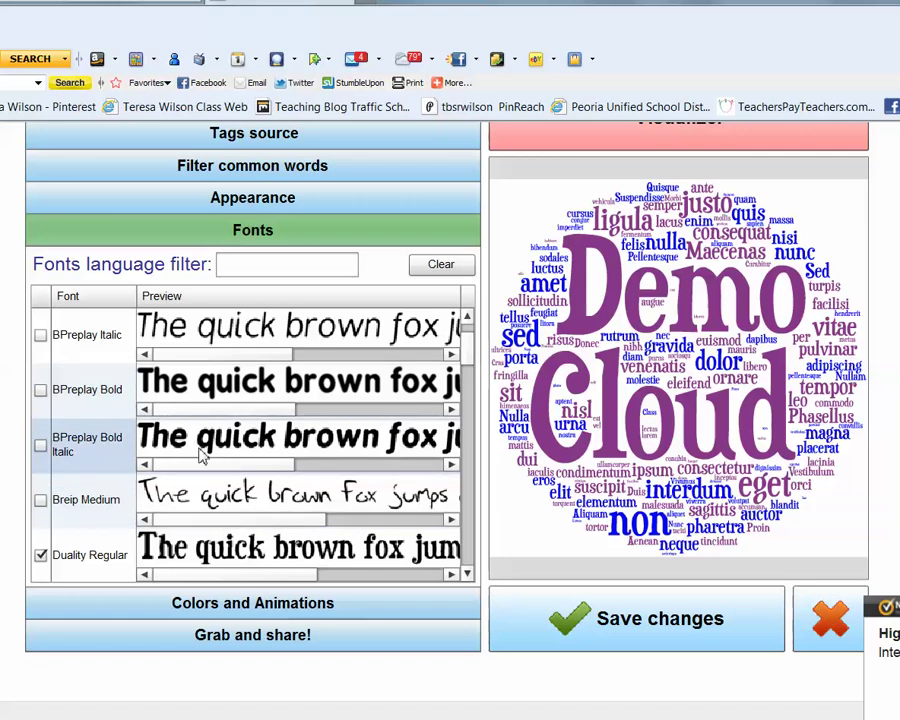
{"action": "scroll", "coordinate": [200, 455], "scroll_direction": "up", "scroll_amount": 3}
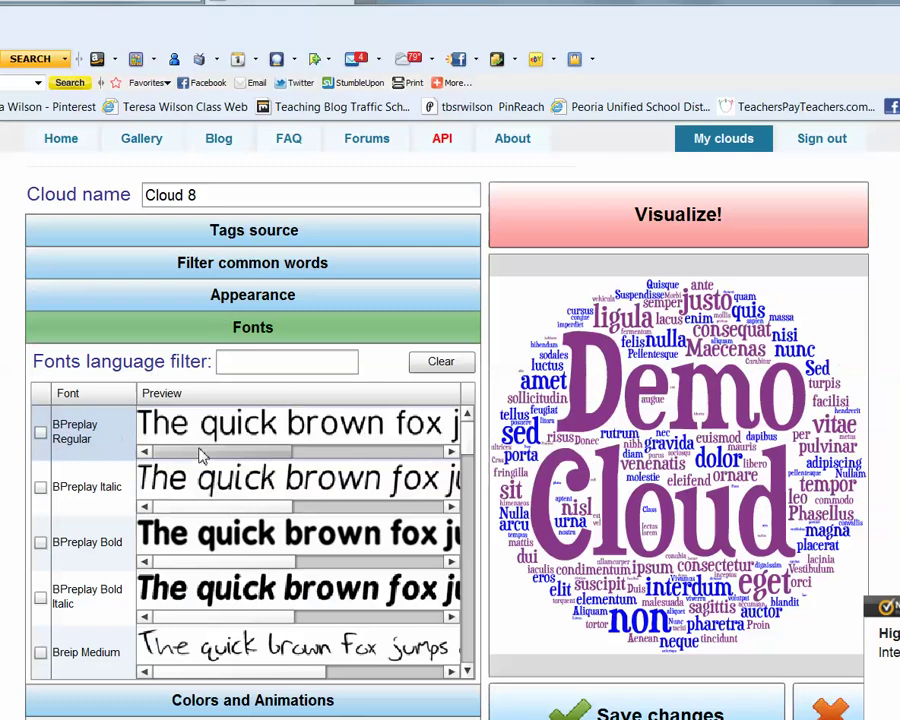
{"action": "left_click", "coordinate": [265, 233]}
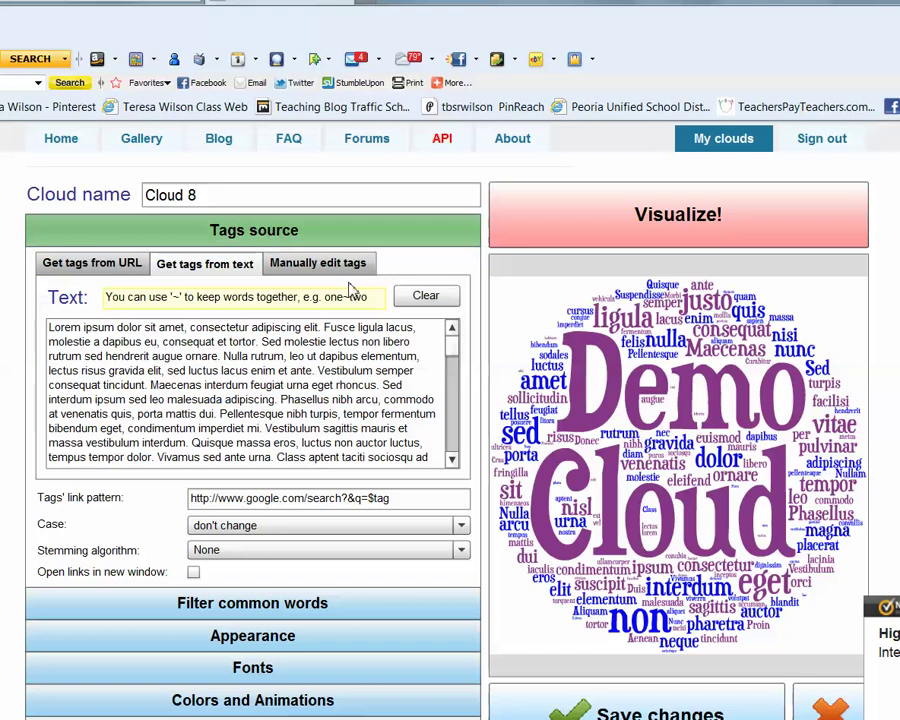
{"action": "left_click", "coordinate": [422, 303]}
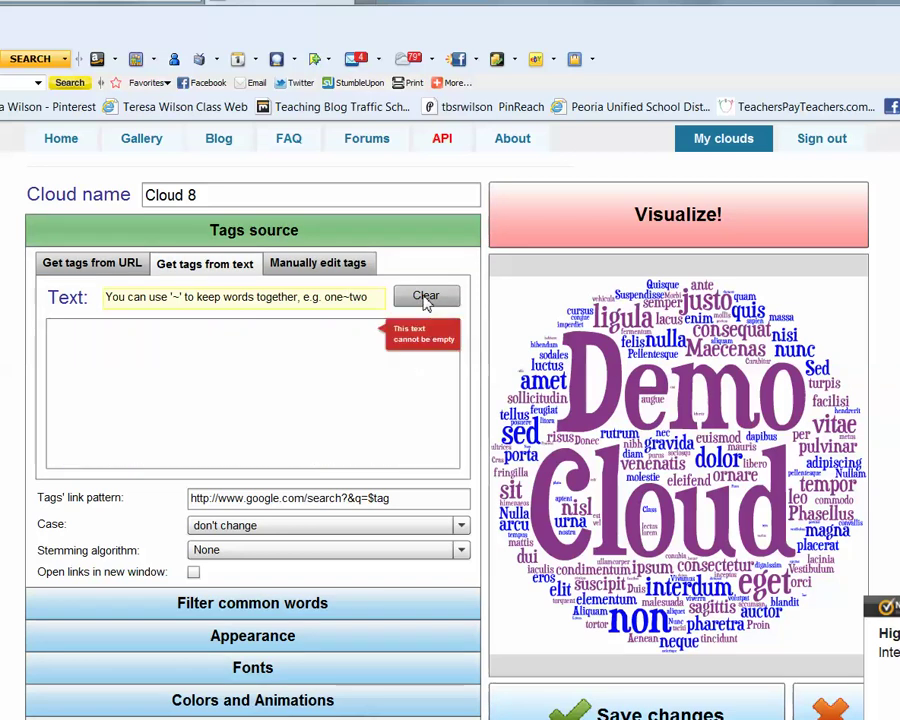
{"action": "left_click", "coordinate": [77, 344]}
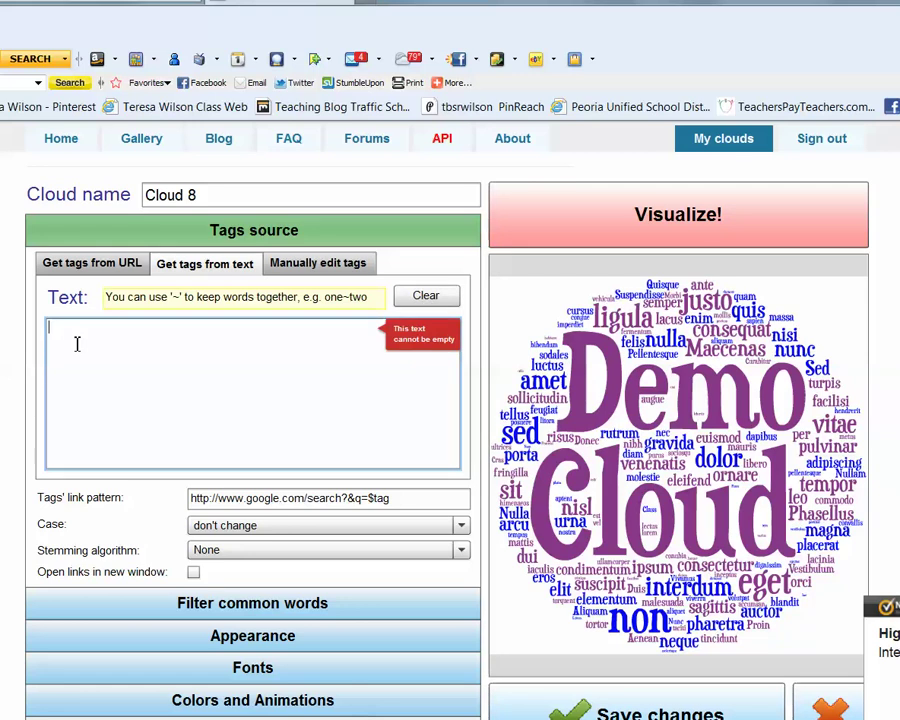
{"action": "type", "text": "strict thoughtful agreeable strict stylish helpful kind"}
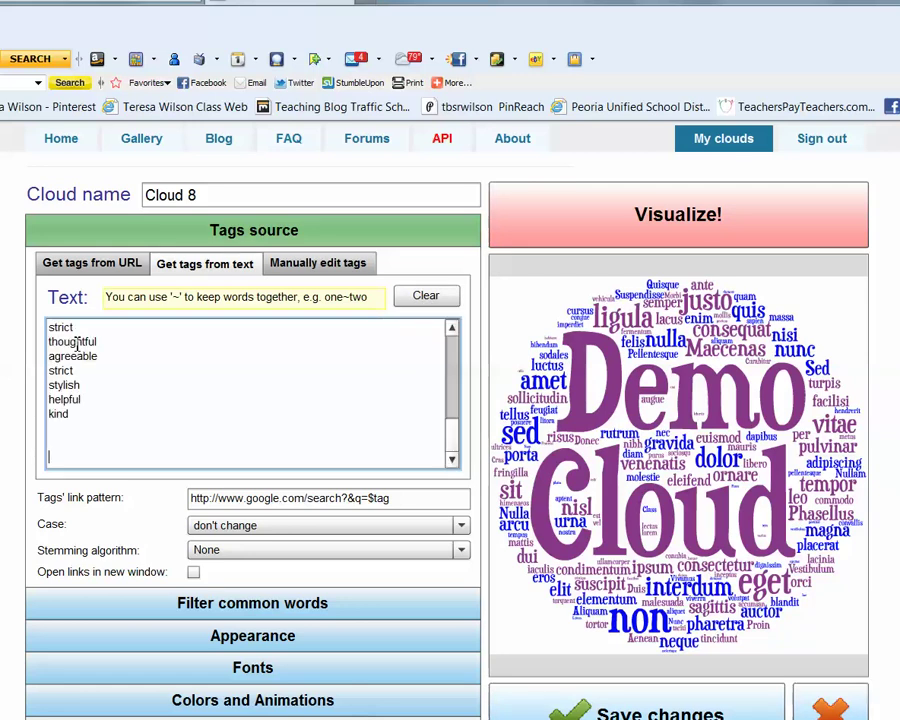
Check the pasted tag text from its first entry to its last against the original word list.
{"action": "scroll", "coordinate": [116, 364], "scroll_direction": "up", "scroll_amount": 10}
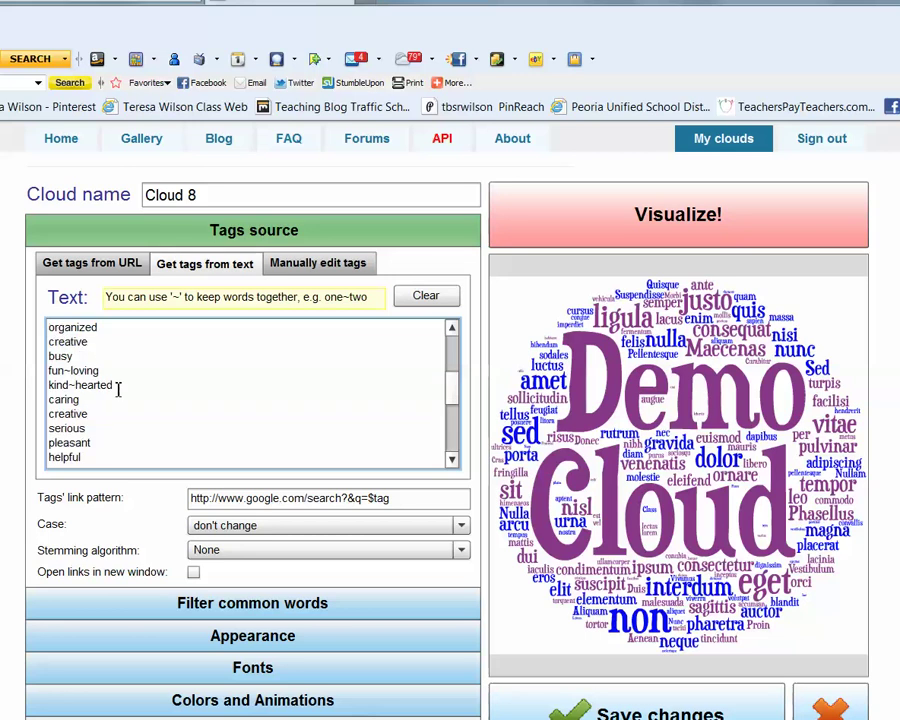
{"action": "scroll", "coordinate": [118, 389], "scroll_direction": "up", "scroll_amount": 5}
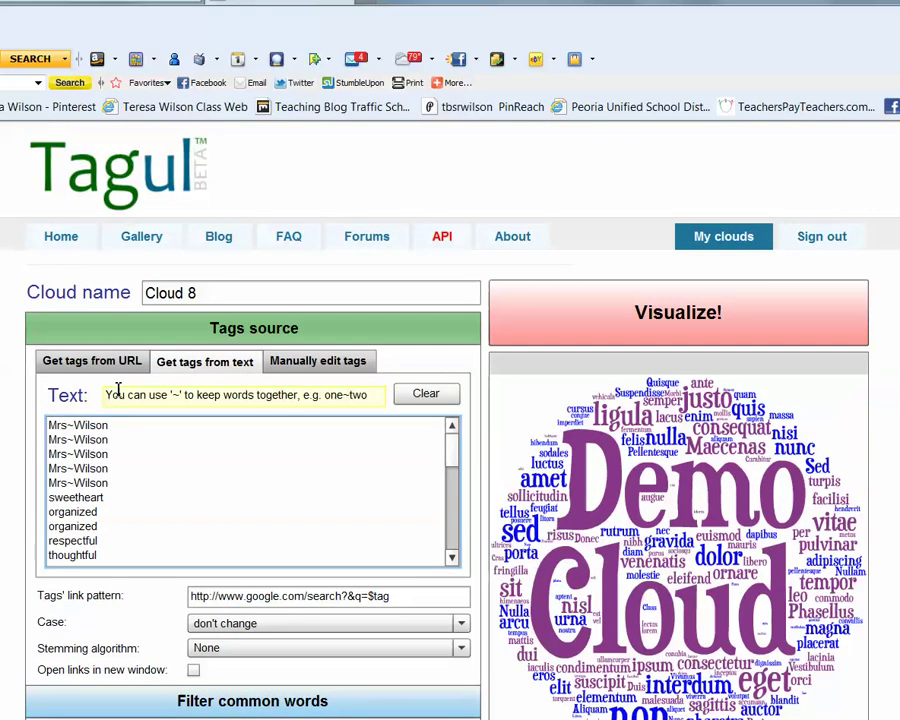
{"action": "scroll", "coordinate": [148, 436], "scroll_direction": "down", "scroll_amount": 3}
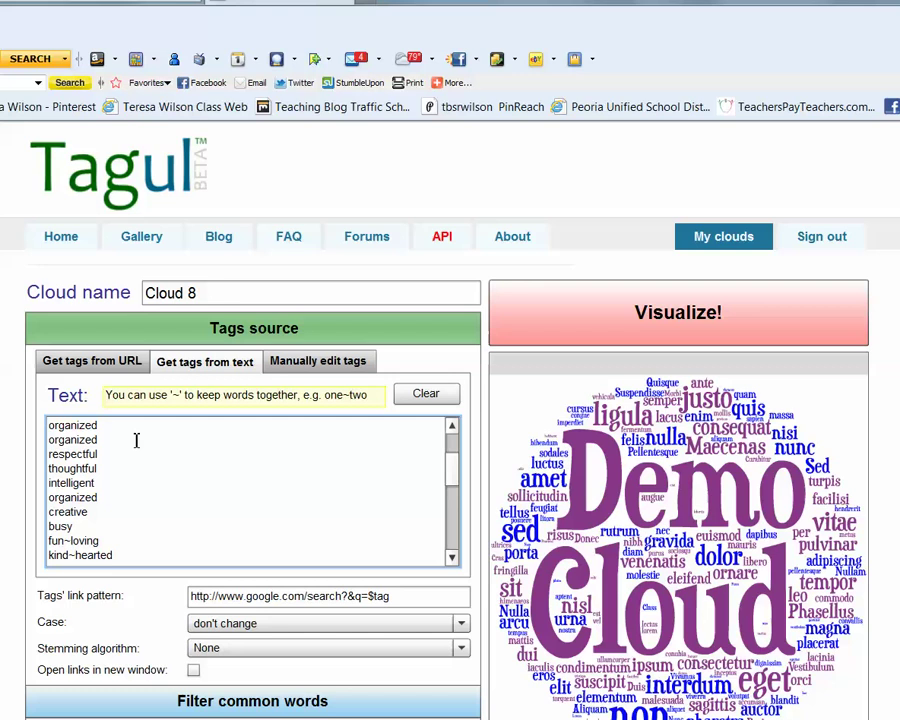
{"action": "scroll", "coordinate": [137, 440], "scroll_direction": "down", "scroll_amount": 1}
{"action": "scroll", "coordinate": [137, 440], "scroll_direction": "down", "scroll_amount": 2}
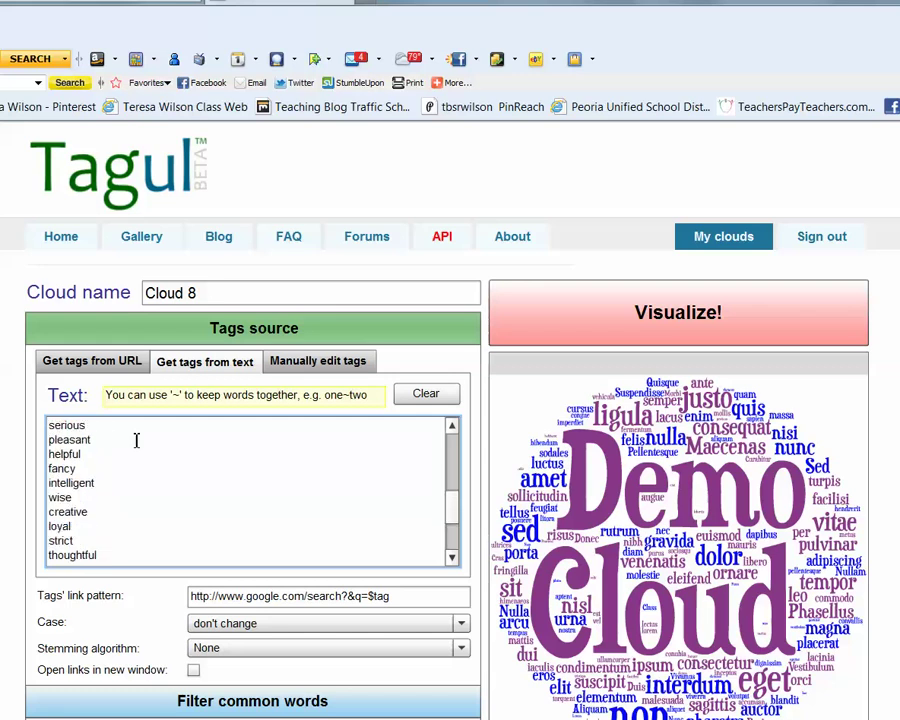
{"action": "scroll", "coordinate": [137, 440], "scroll_direction": "down", "scroll_amount": 1}
{"action": "scroll", "coordinate": [137, 440], "scroll_direction": "down", "scroll_amount": 1}
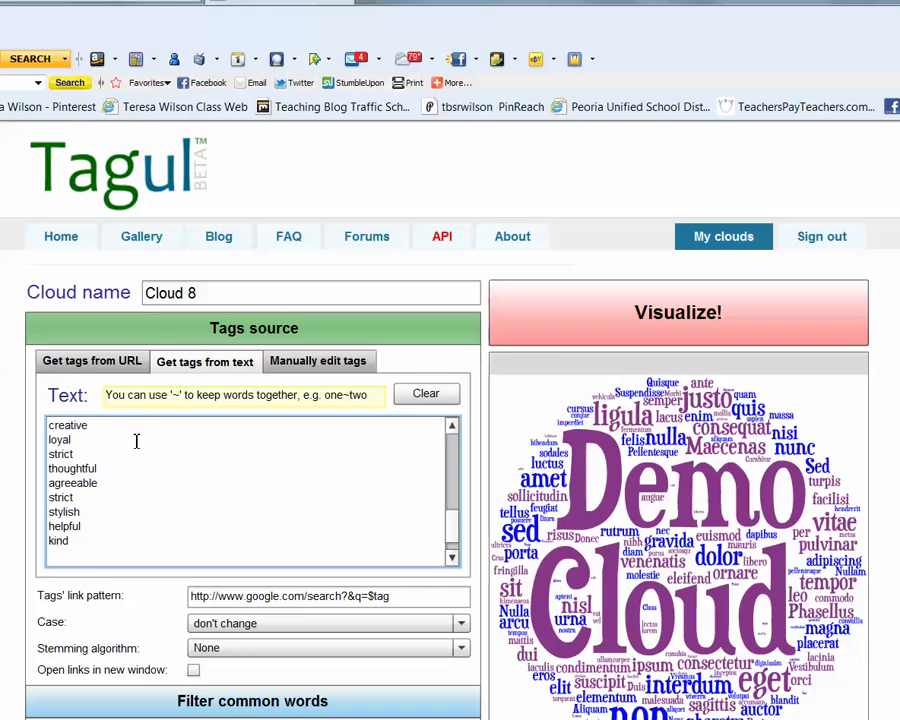
{"action": "scroll", "coordinate": [174, 520], "scroll_direction": "up", "scroll_amount": 1}
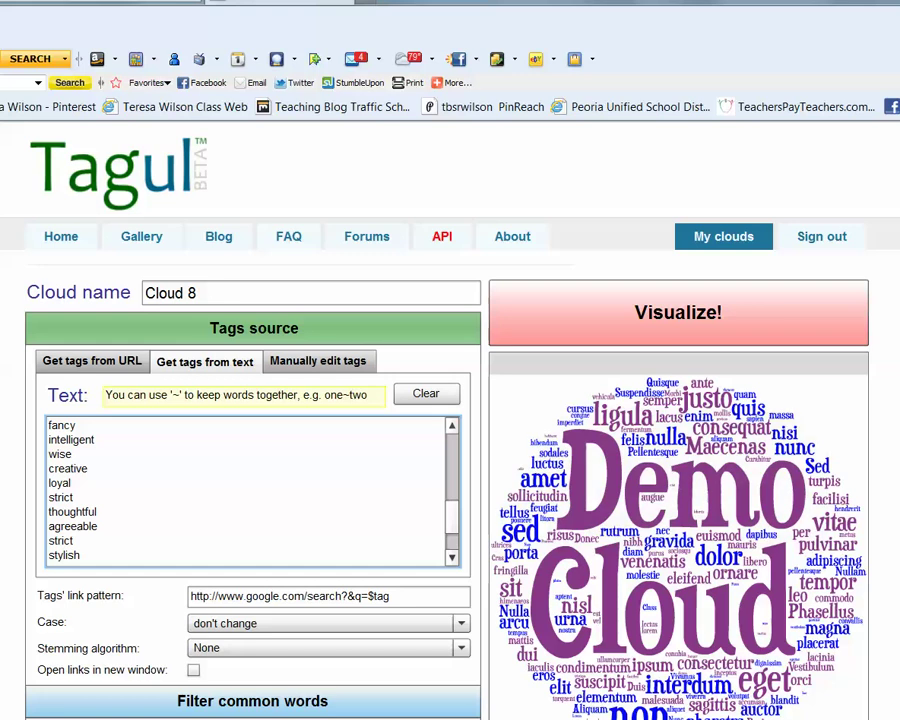
Visualize the word cloud with the pasted words and the chosen shape and fonts.
{"action": "scroll", "coordinate": [327, 467], "scroll_direction": "down", "scroll_amount": 1}
{"action": "scroll", "coordinate": [775, 260], "scroll_direction": "down", "scroll_amount": 2}
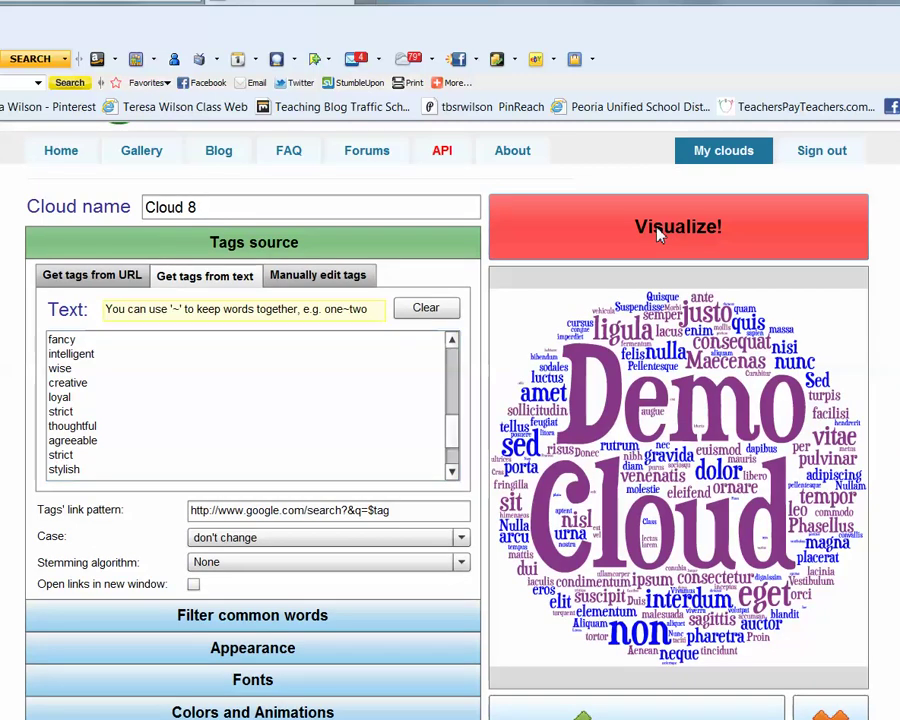
{"action": "left_click", "coordinate": [659, 229]}
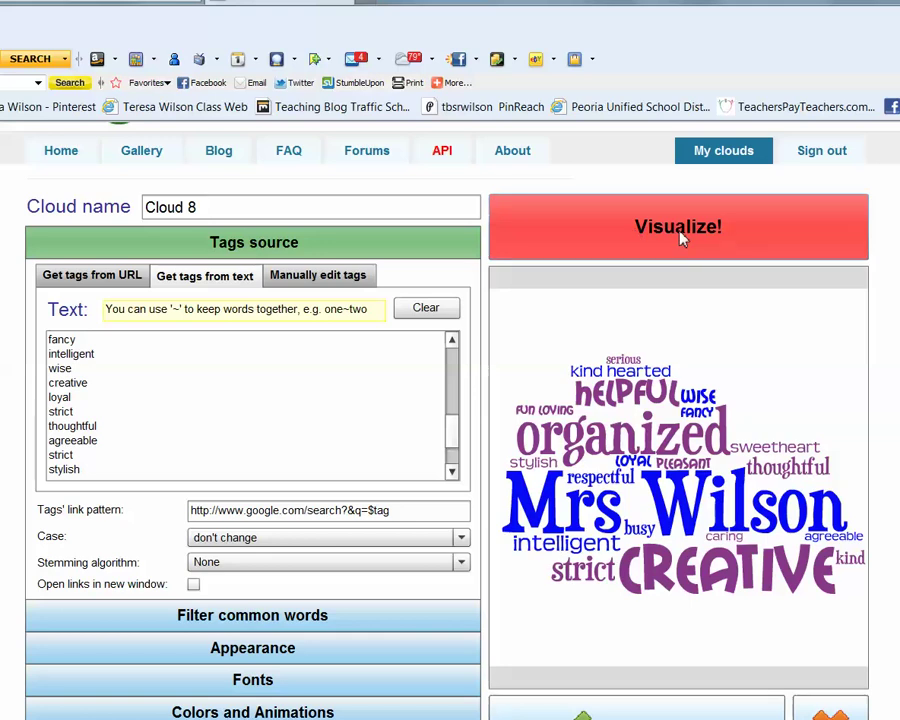
Regenerate the word cloud several times to get a different arrangement of words and fonts.
{"action": "left_click", "coordinate": [681, 237]}
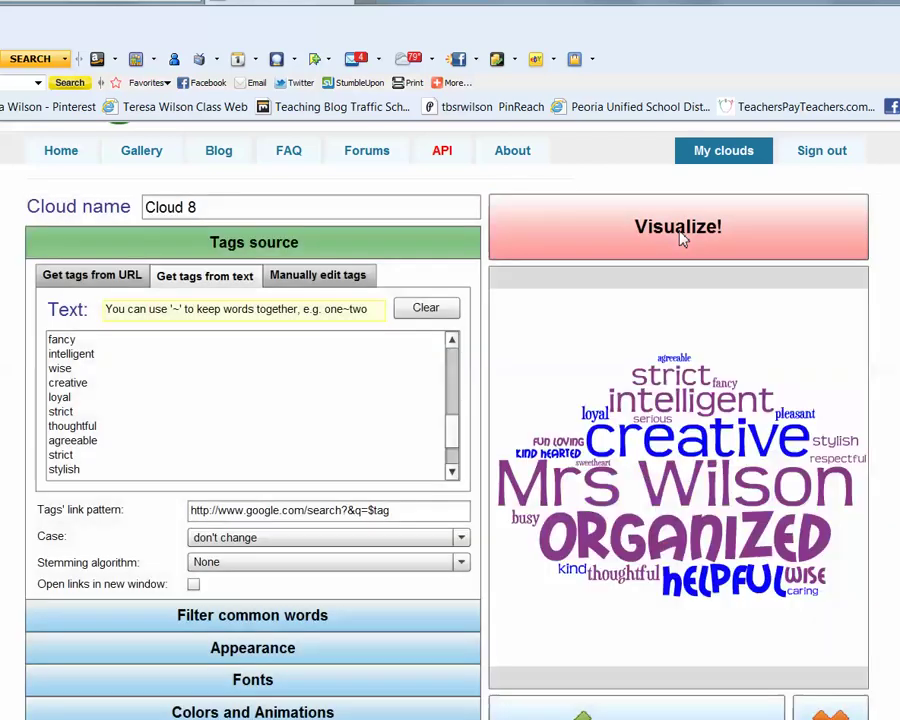
{"action": "left_click", "coordinate": [681, 237]}
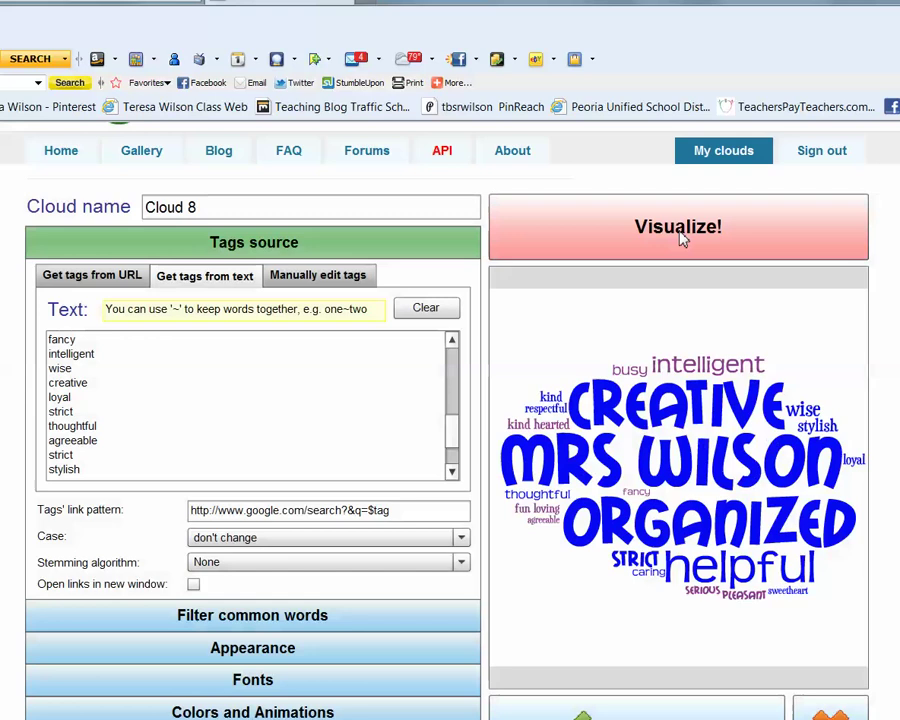
{"action": "left_click", "coordinate": [681, 237]}
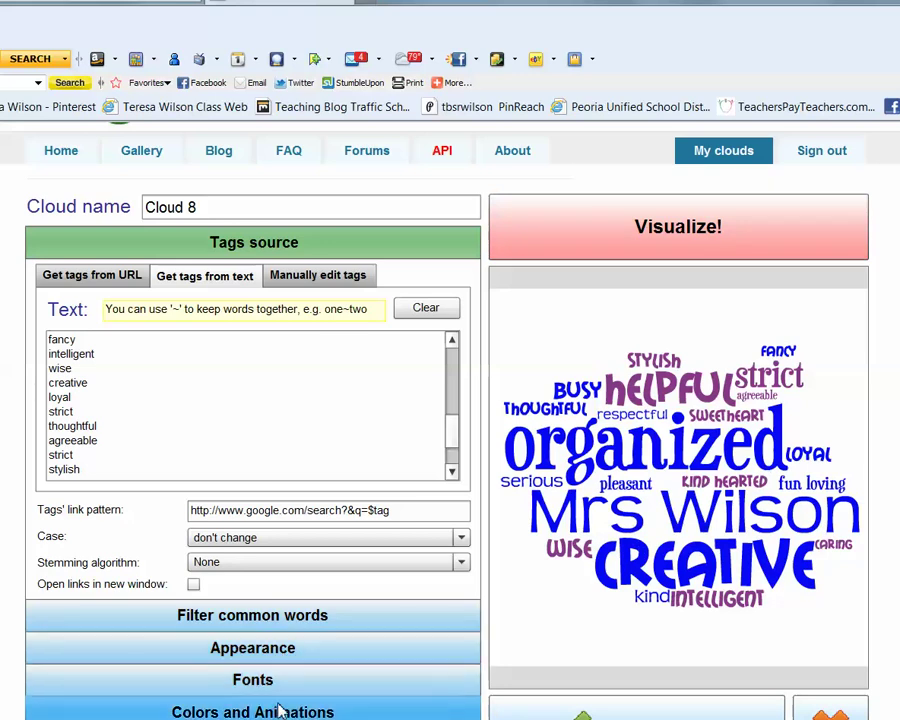
Turn on random colors and add six random colors to the palette, including #0430C9, #BF6DF1, #89373A, #1C5EF7, #610797 and #FD1A1D.
{"action": "scroll", "coordinate": [282, 708], "scroll_direction": "down", "scroll_amount": 1}
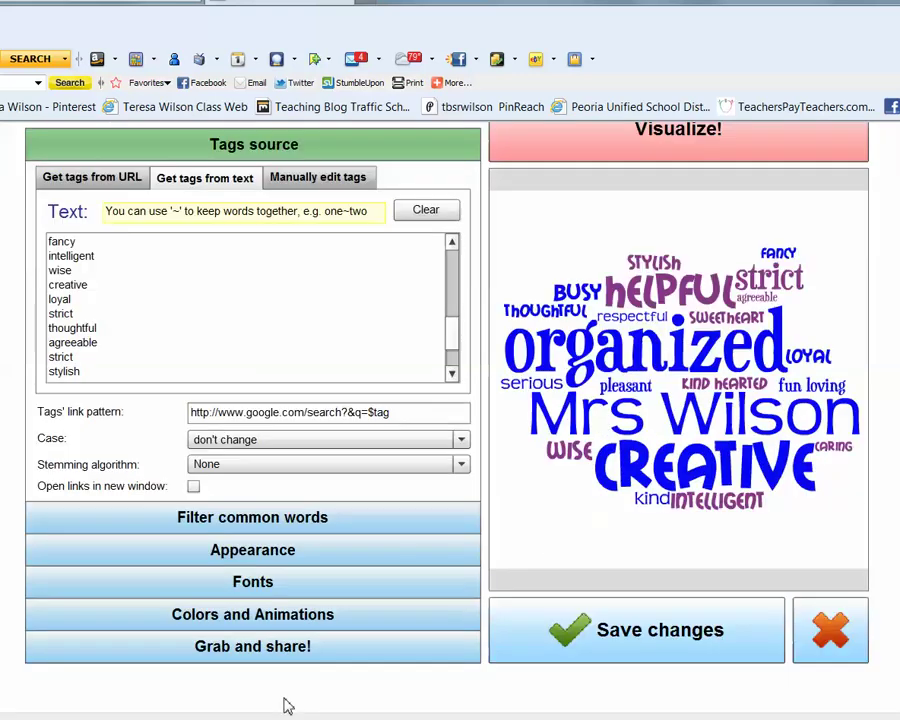
{"action": "left_click", "coordinate": [314, 613]}
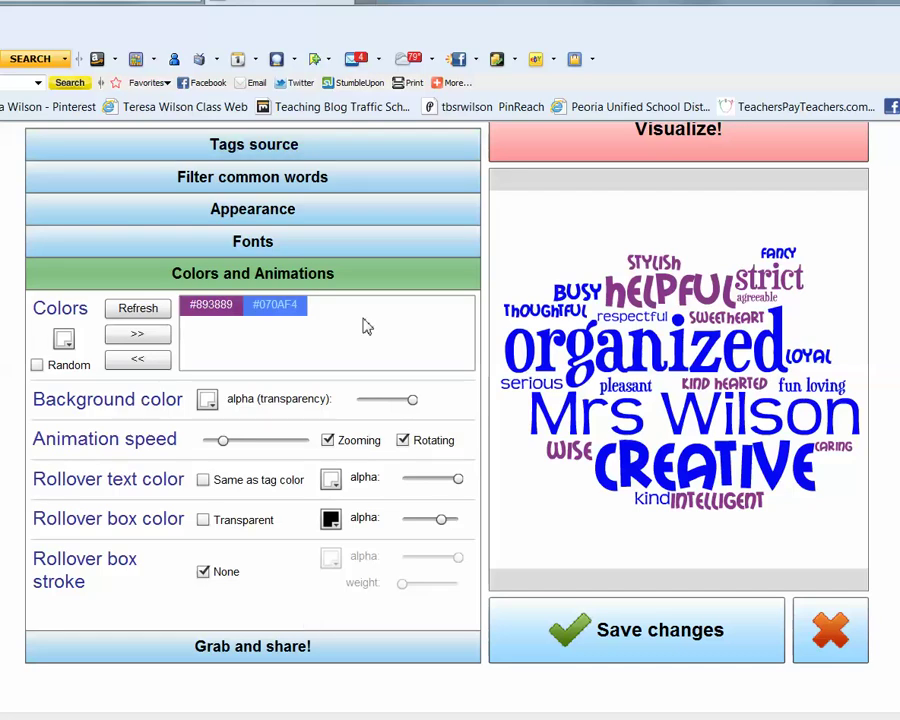
{"action": "left_click", "coordinate": [37, 366]}
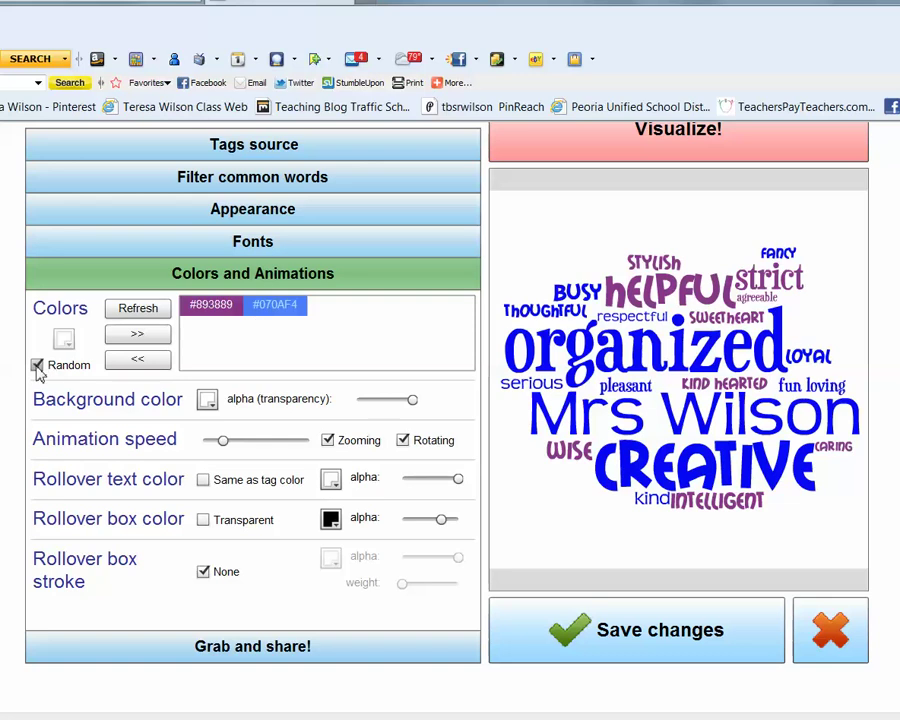
{"action": "left_click", "coordinate": [138, 337]}
{"action": "left_click", "coordinate": [139, 340]}
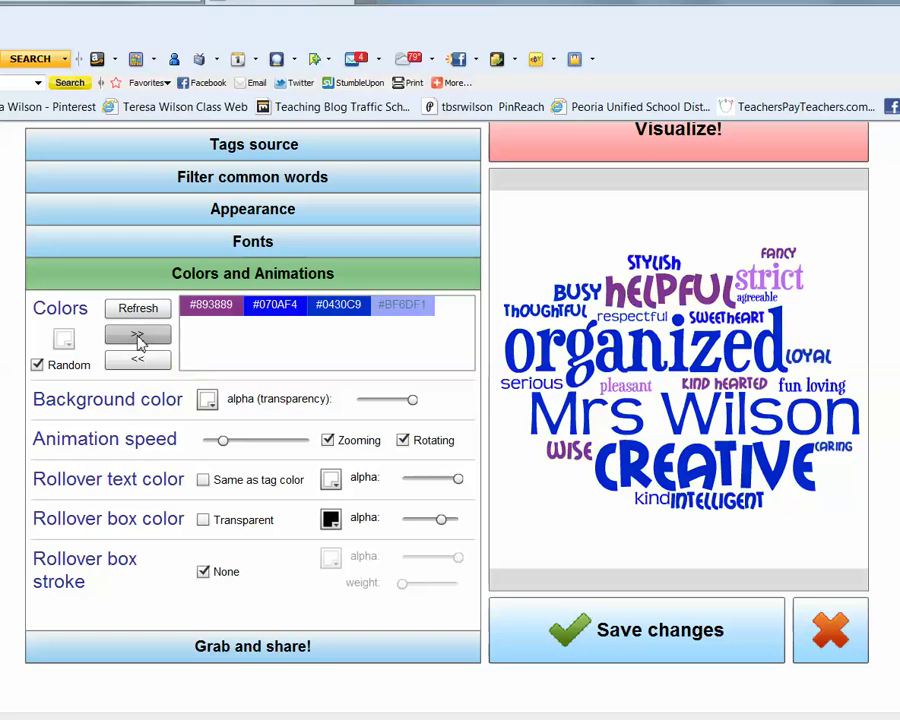
{"action": "left_click", "coordinate": [138, 337]}
{"action": "left_click", "coordinate": [138, 337]}
{"action": "left_click", "coordinate": [138, 337]}
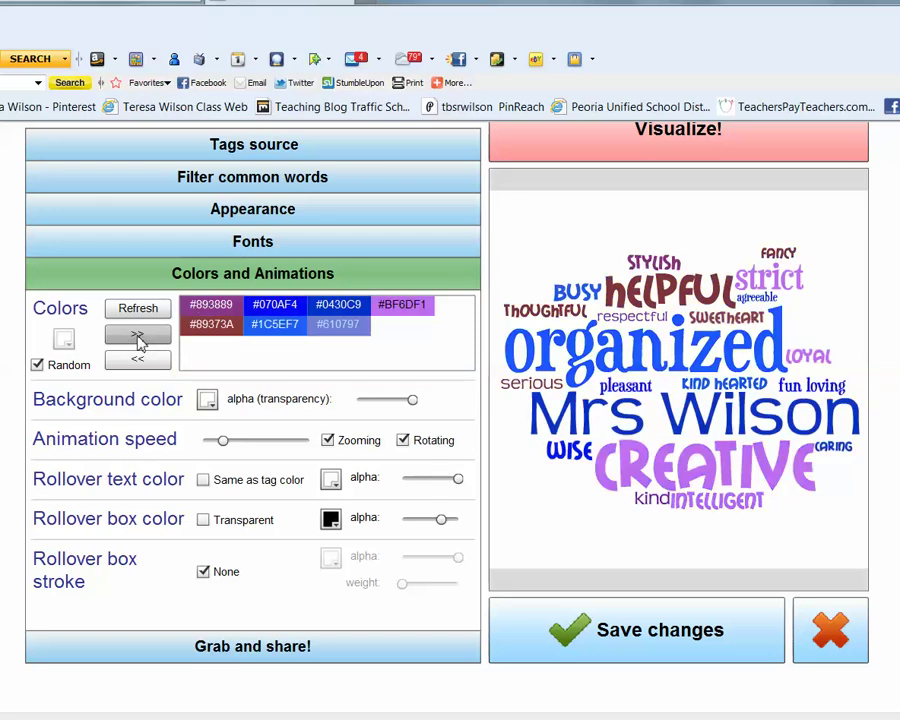
{"action": "left_click", "coordinate": [138, 337]}
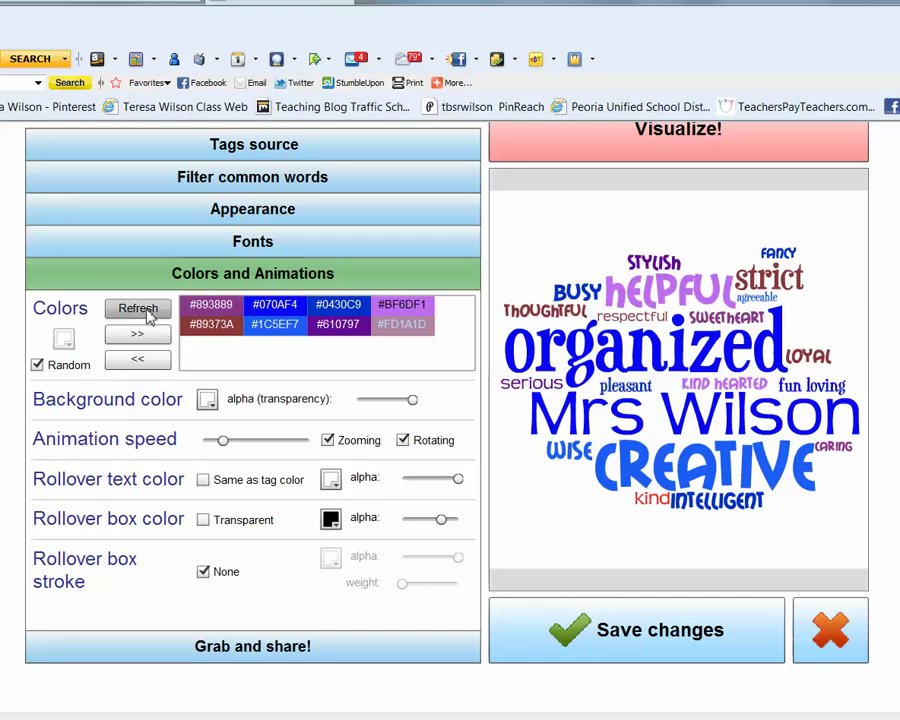
Reshuffle the palette colors across the words of the cloud several times.
{"action": "left_click", "coordinate": [149, 312]}
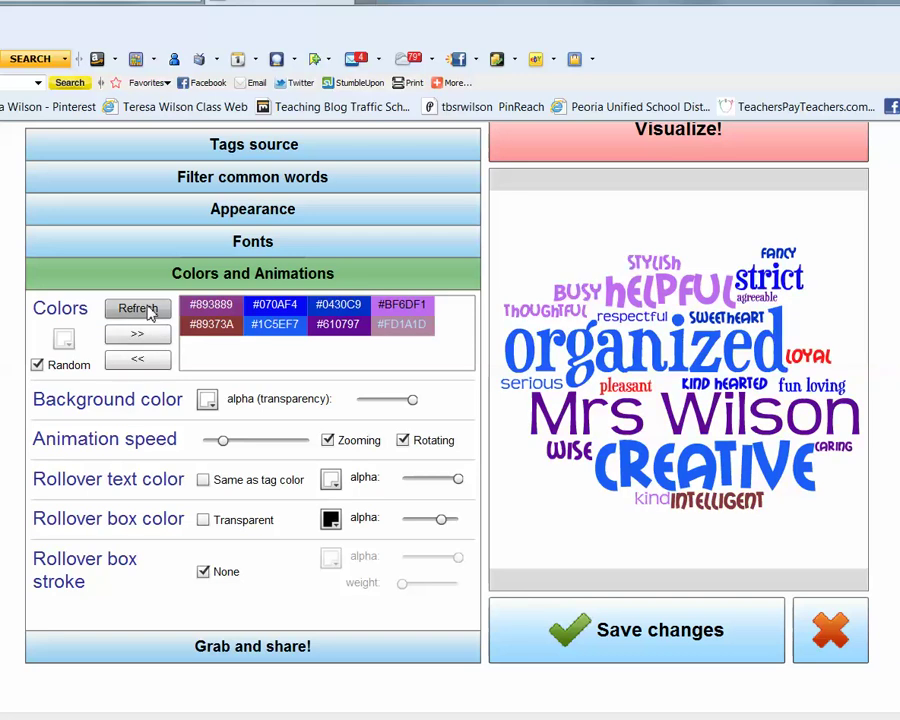
{"action": "left_click", "coordinate": [149, 312]}
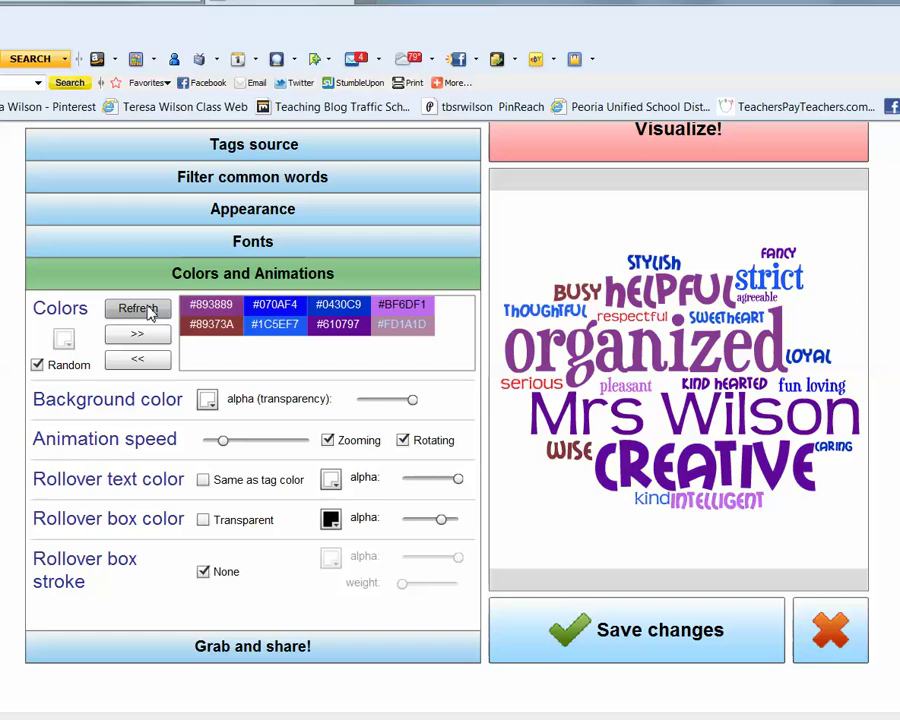
{"action": "left_click", "coordinate": [149, 312]}
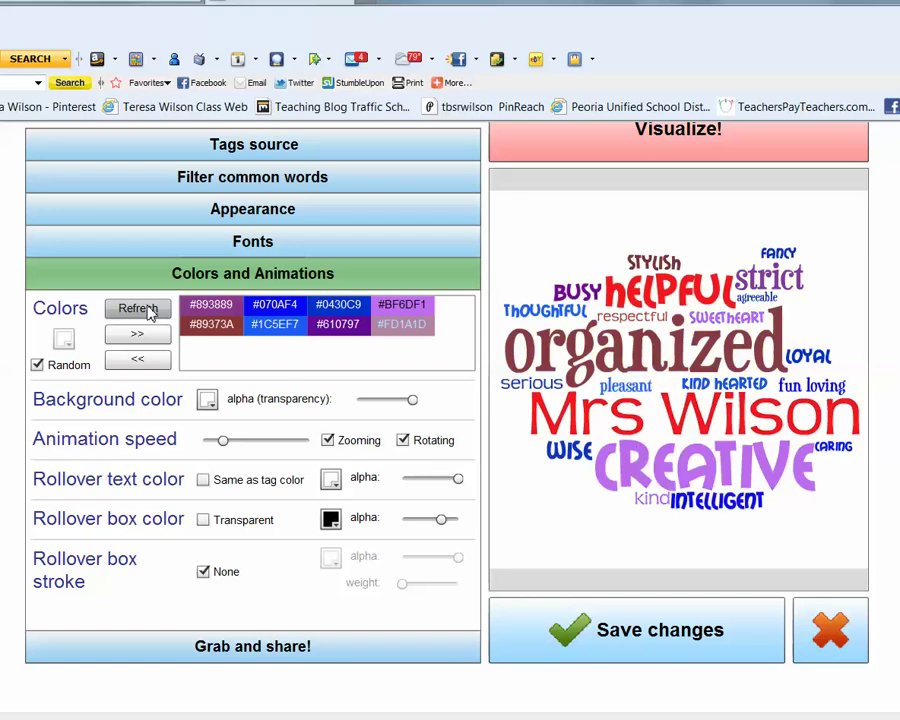
{"action": "left_click", "coordinate": [149, 312]}
{"action": "left_click", "coordinate": [149, 312]}
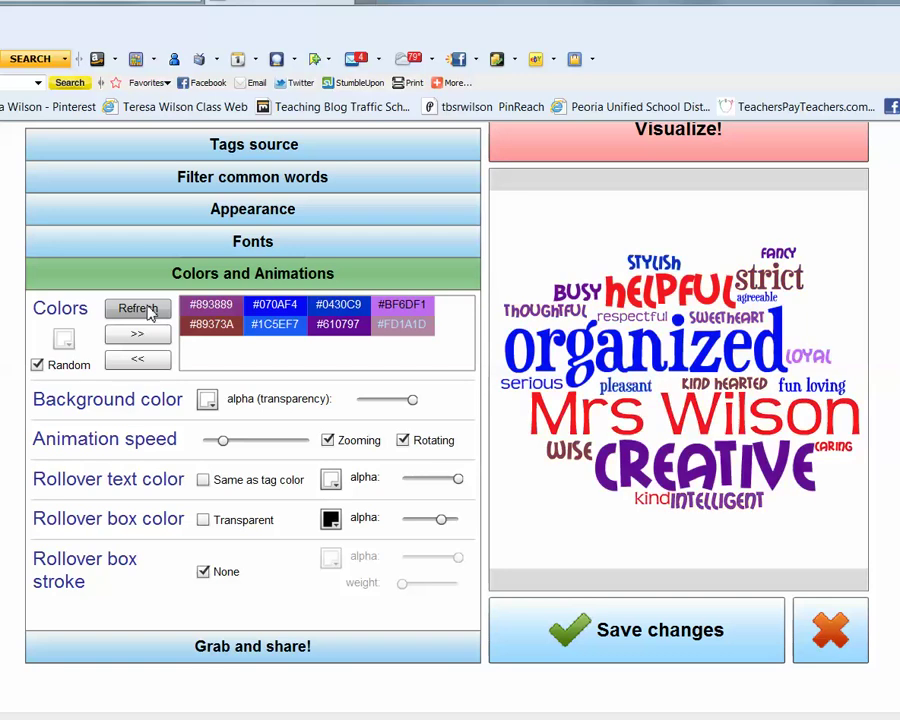
{"action": "left_click", "coordinate": [149, 312]}
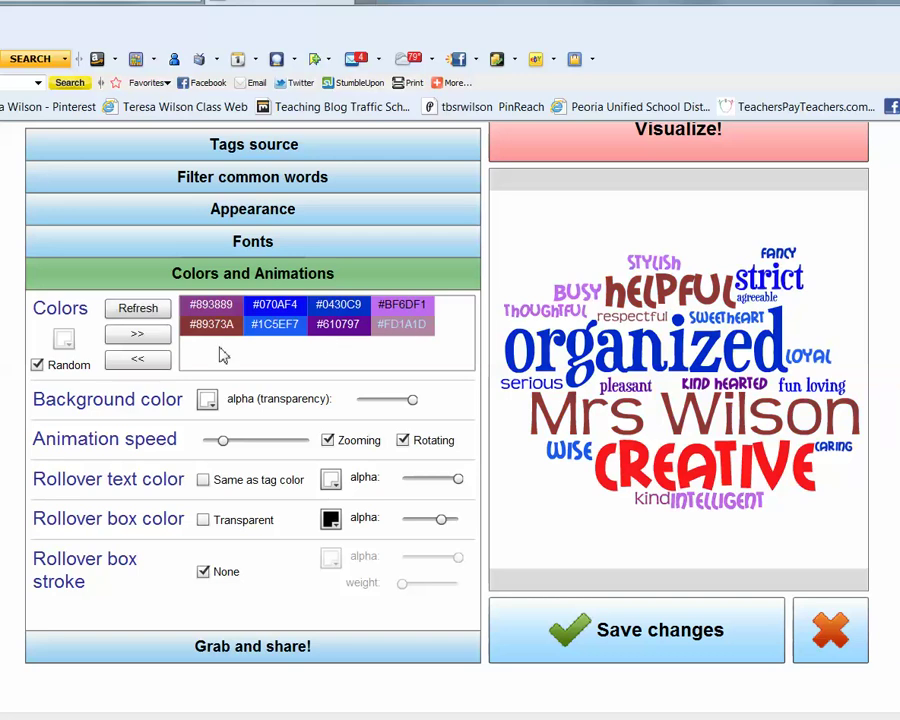
Remove the red #FD1A1D from the palette and add two random colors, #8ED2AA and #28B90C.
{"action": "left_click", "coordinate": [155, 362]}
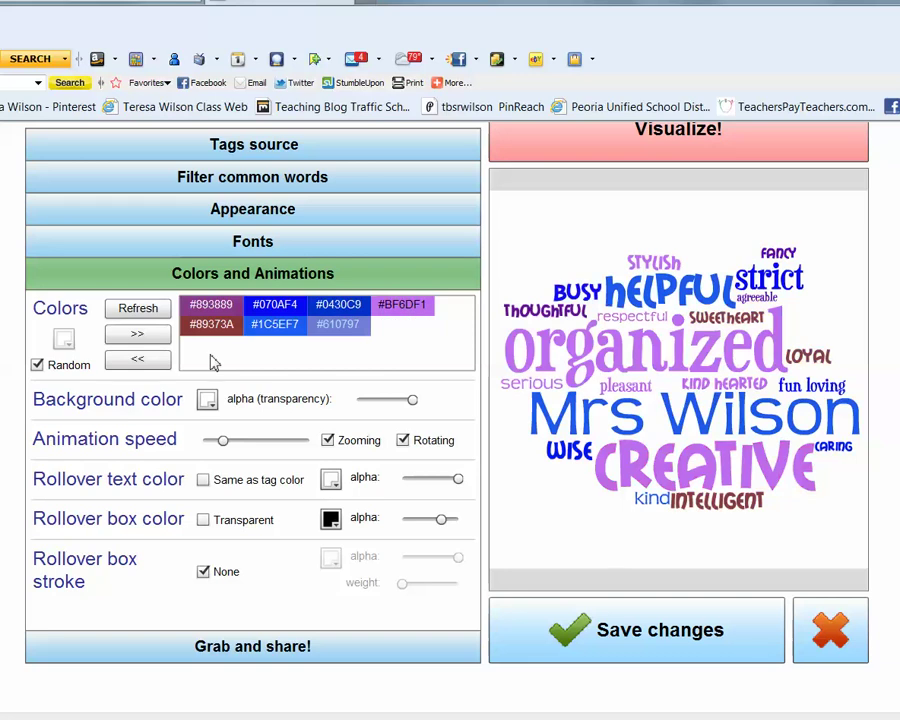
{"action": "left_click", "coordinate": [142, 335]}
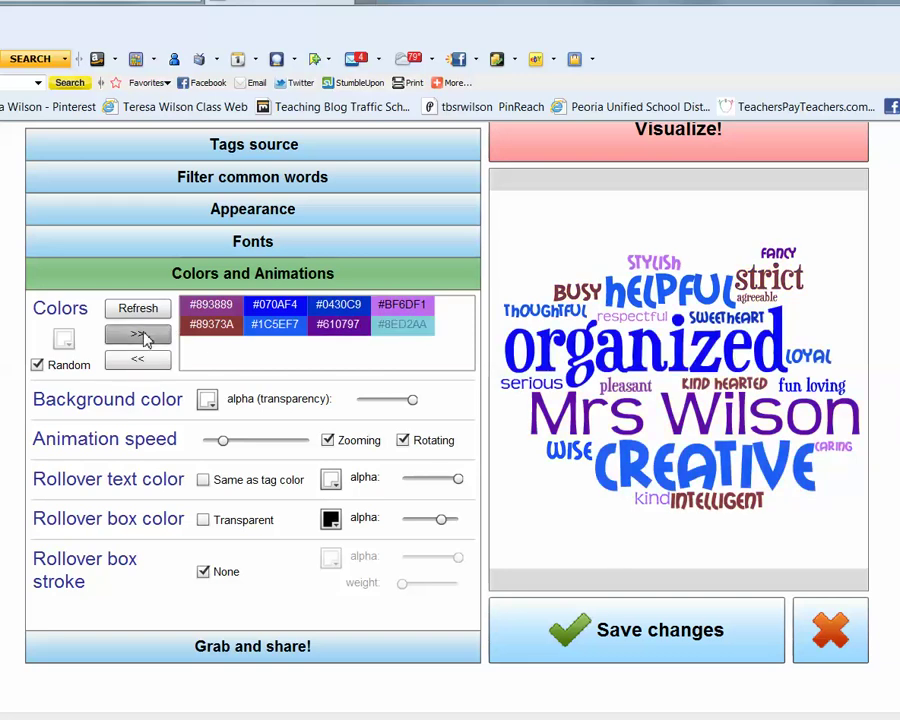
{"action": "left_click", "coordinate": [142, 335]}
Redistribute the updated palette across the words several times and save the changes to the cloud.
{"action": "left_click", "coordinate": [145, 310]}
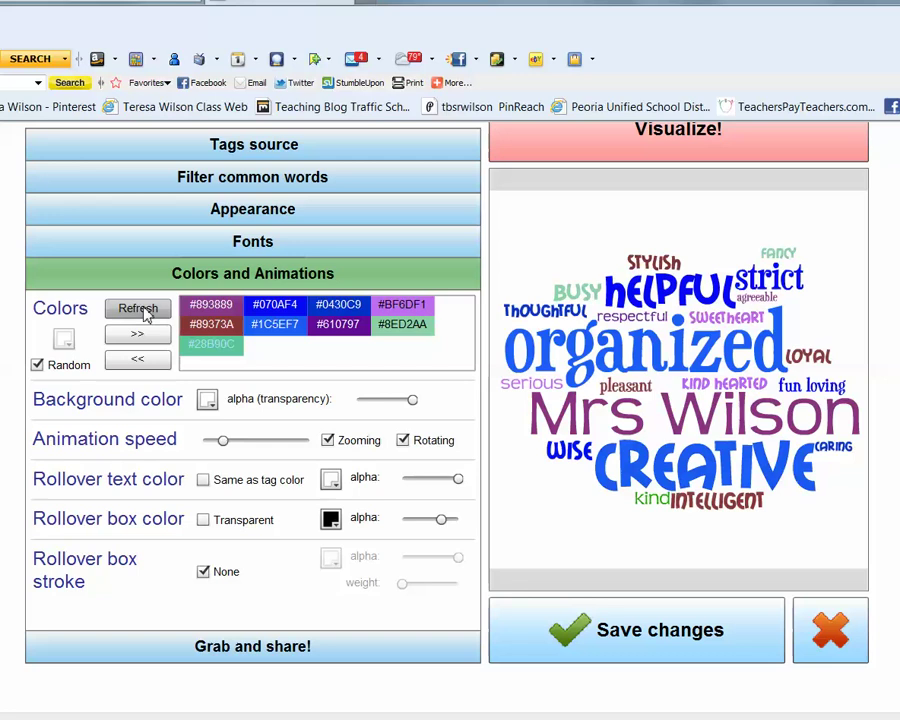
{"action": "left_click", "coordinate": [145, 310]}
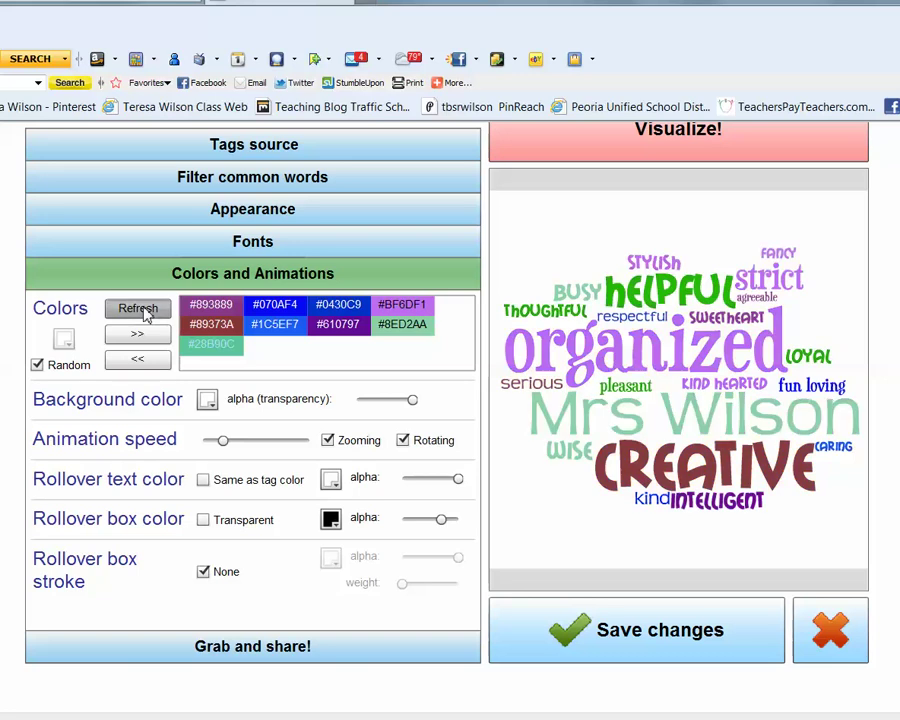
{"action": "left_click", "coordinate": [145, 310]}
{"action": "left_click", "coordinate": [145, 310]}
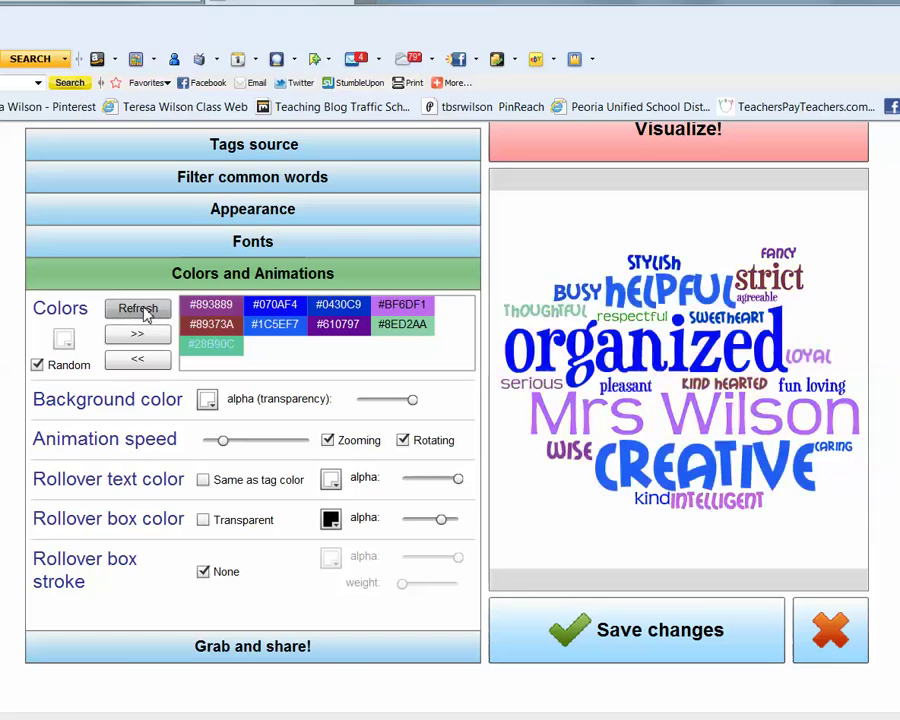
{"action": "left_click", "coordinate": [145, 310]}
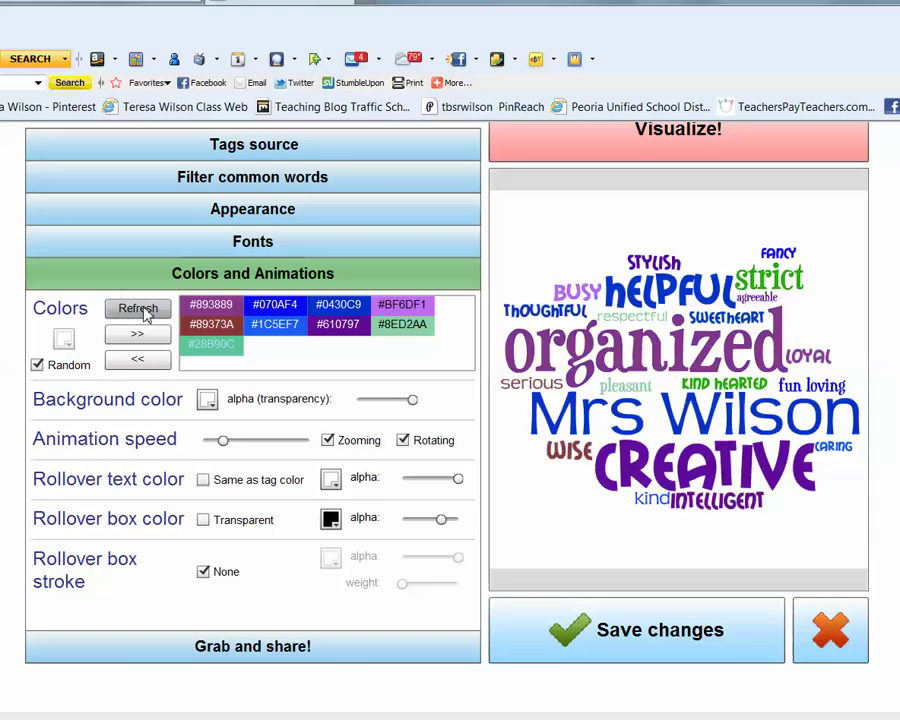
{"action": "left_click", "coordinate": [655, 641]}
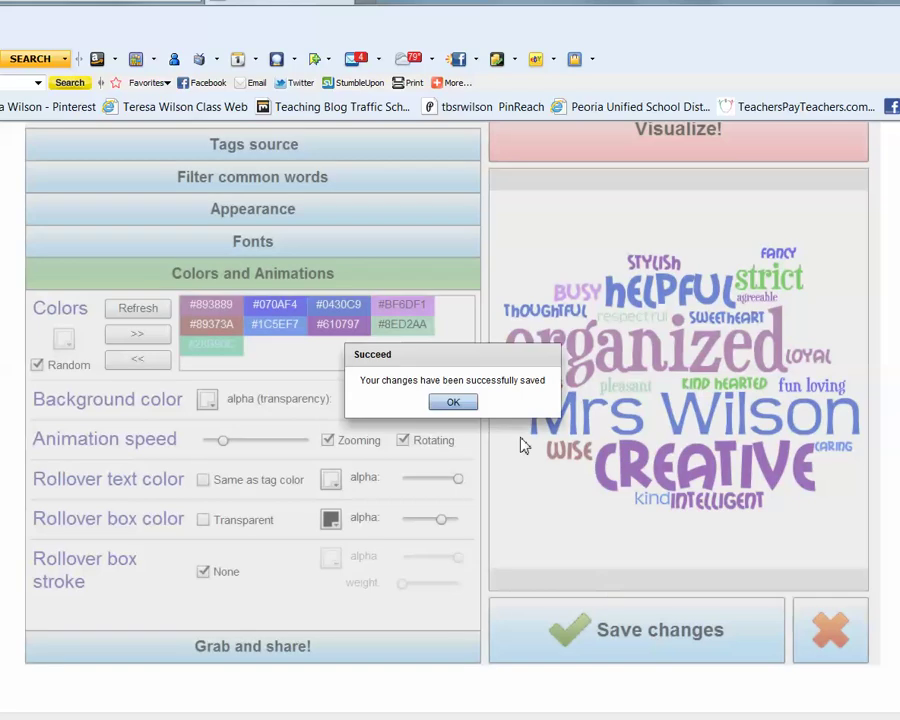
{"action": "left_click", "coordinate": [453, 403]}
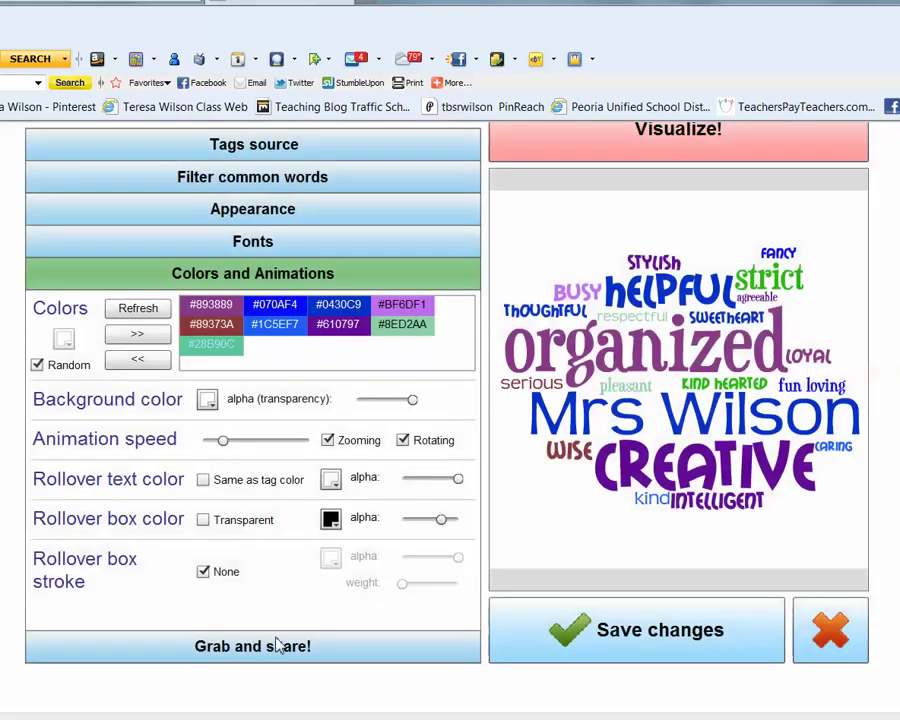
Save the word cloud to the local computer as a PNG graphic image at 800 by 567.
{"action": "left_click", "coordinate": [253, 648]}
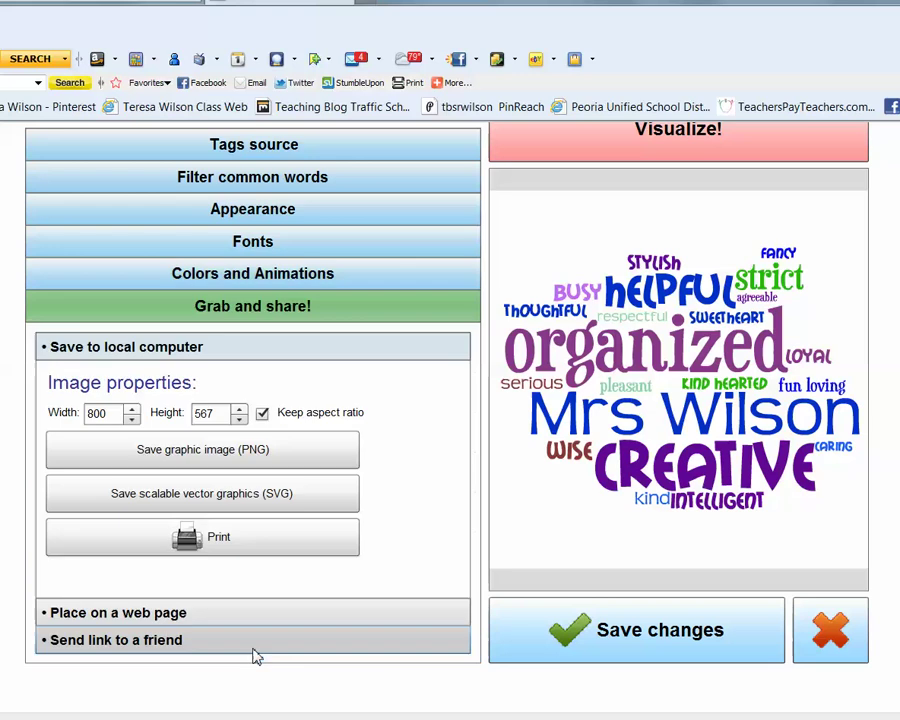
{"action": "left_click", "coordinate": [219, 456]}
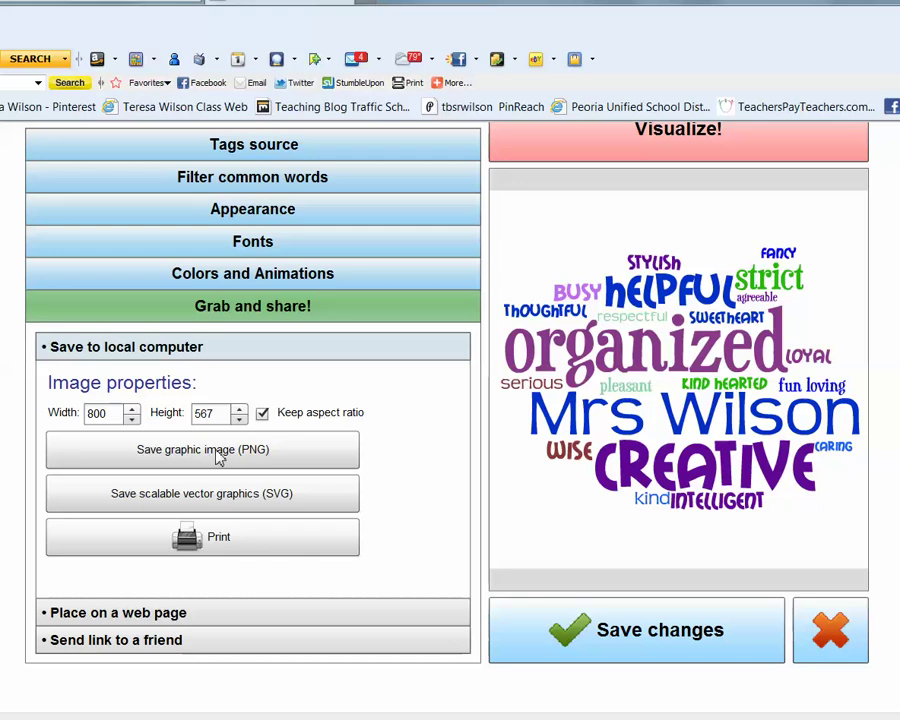
{"action": "left_click", "coordinate": [217, 455]}
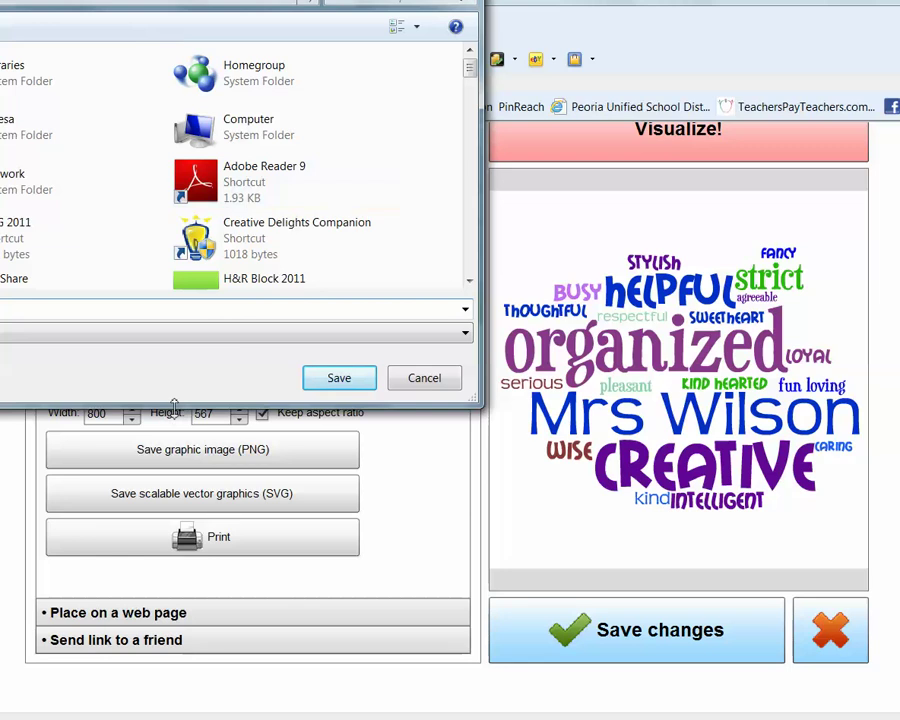
{"action": "left_click_drag", "start_coordinate": [175, 404], "coordinate": [175, 418]}
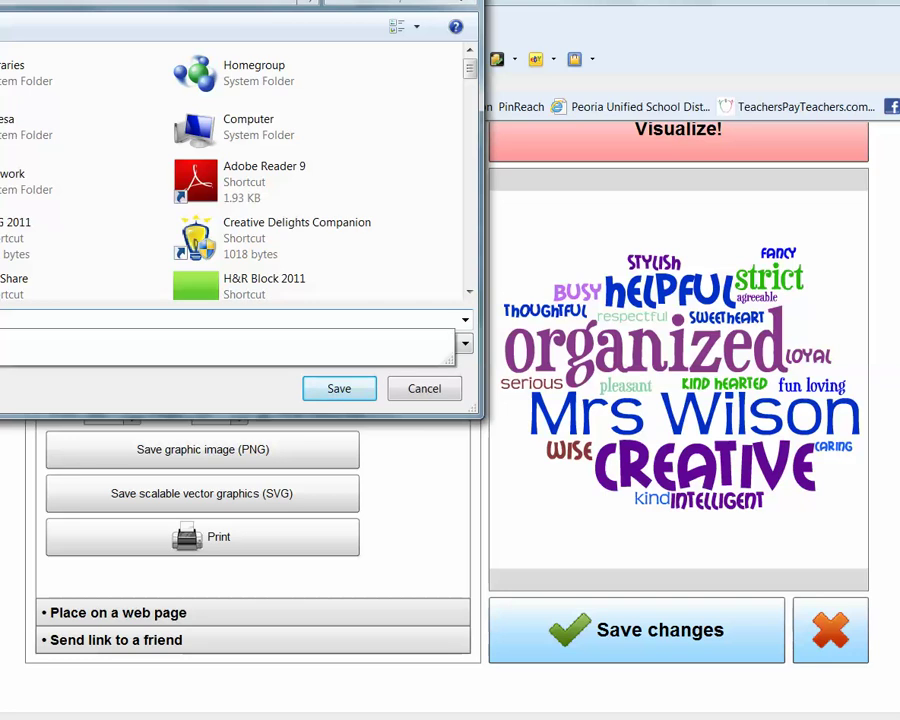
{"action": "left_click", "coordinate": [208, 345]}
{"action": "left_click", "coordinate": [200, 338]}
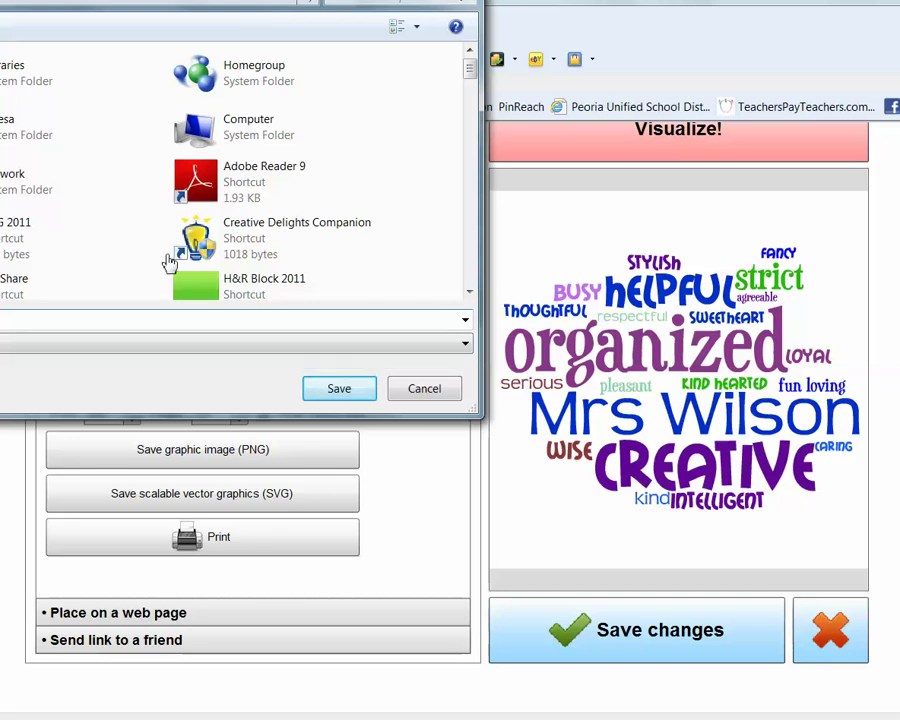
{"action": "left_click", "coordinate": [339, 389]}
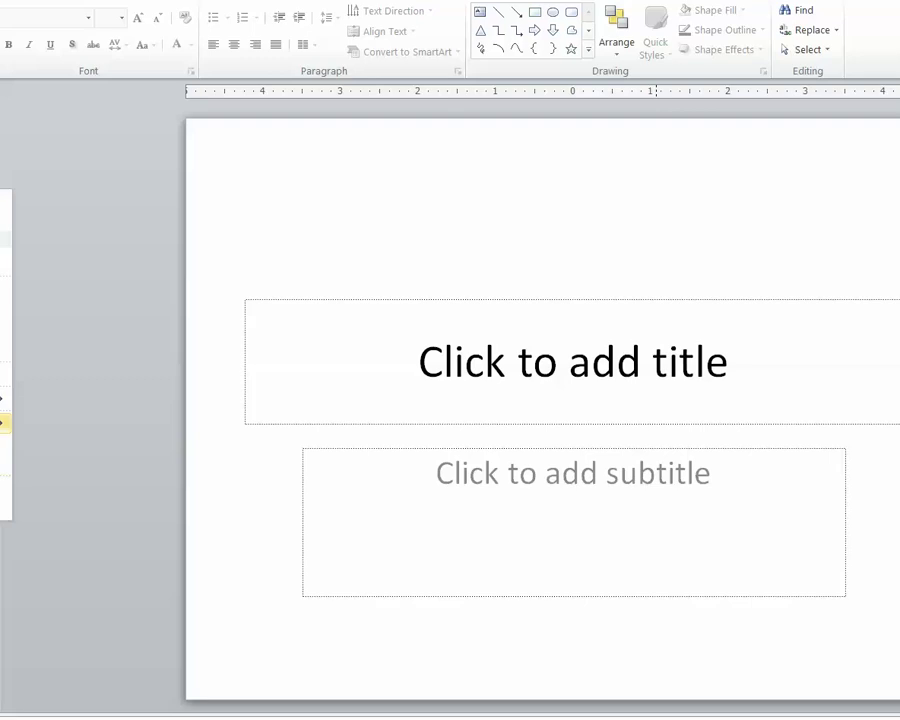
Switch to PowerPoint and change the title slide's layout to Blank.
{"action": "mouse_move", "coordinate": [4, 423]}
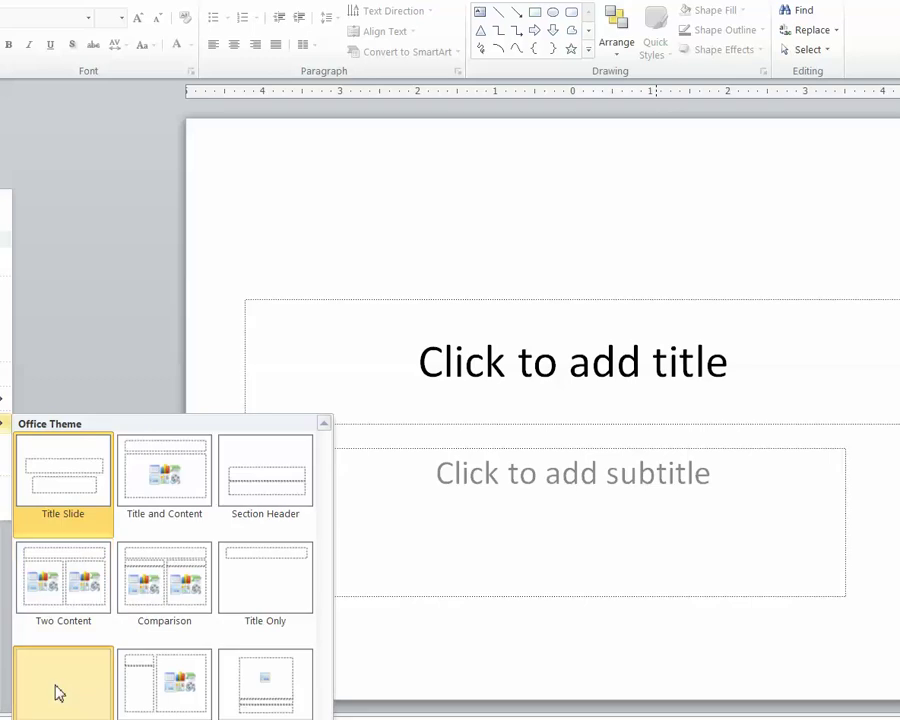
{"action": "left_click", "coordinate": [58, 693]}
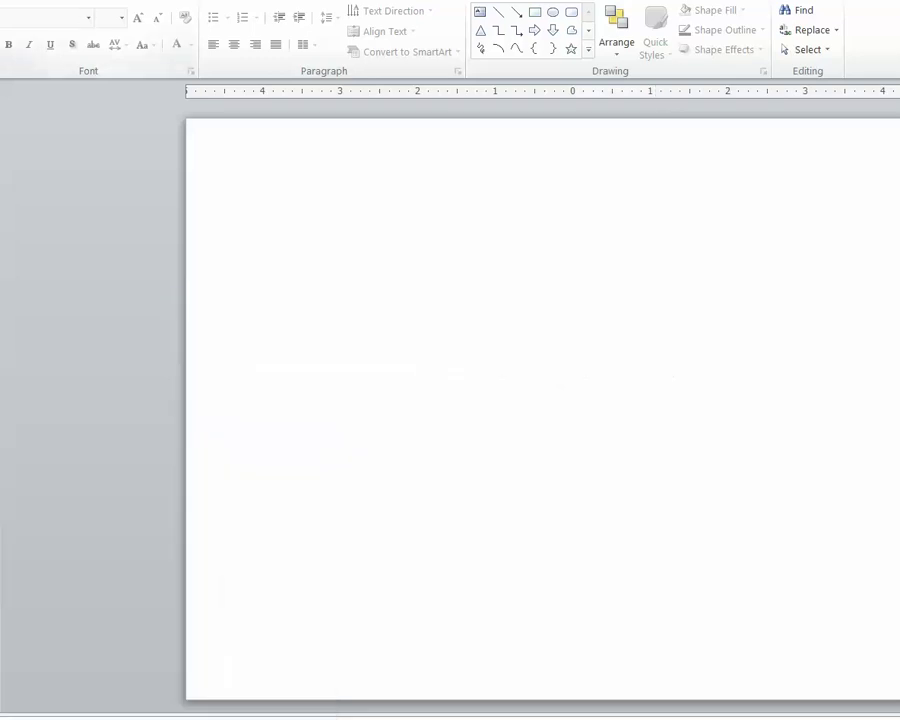
Start inserting a picture from file and browse the desktop for the saved word cloud image.
{"action": "key", "text": "alt+n"}
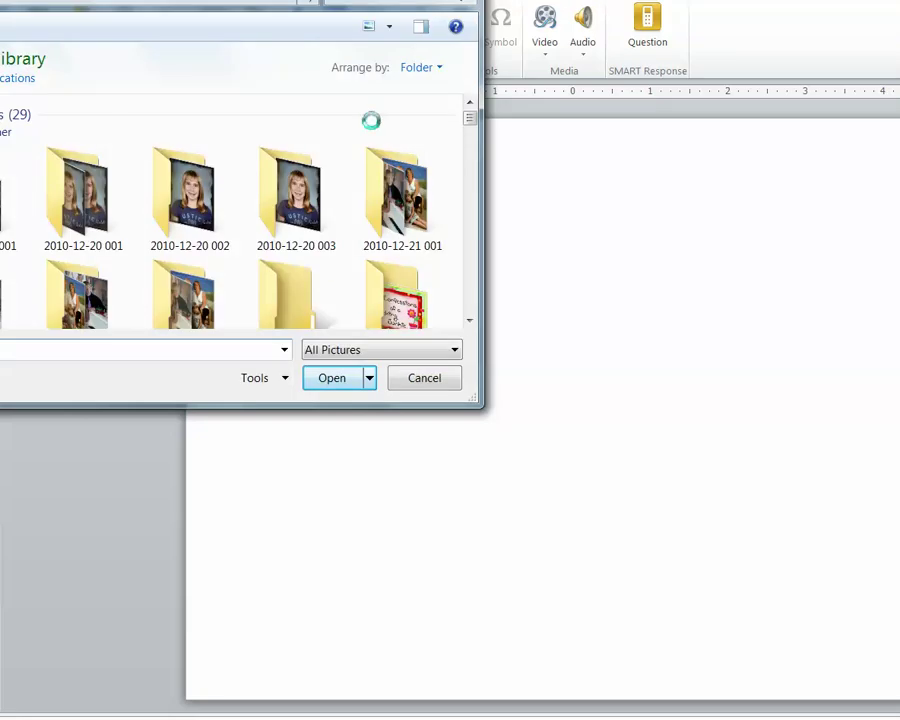
{"action": "left_click", "coordinate": [456, 351]}
{"action": "left_click", "coordinate": [472, 124]}
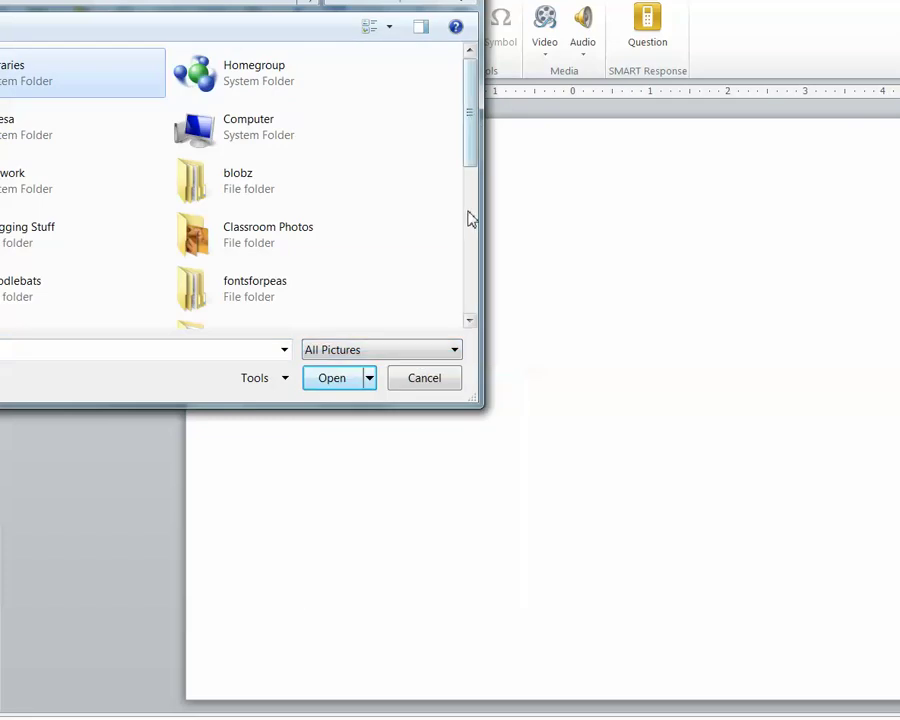
{"action": "left_click_drag", "start_coordinate": [472, 124], "coordinate": [460, 308]}
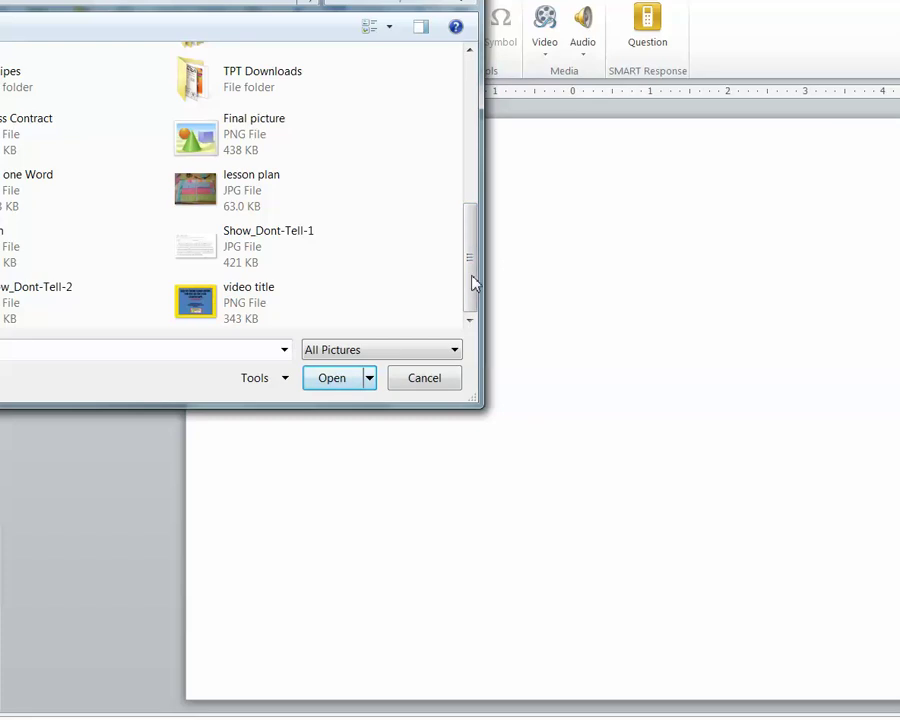
List all file types in the picture selection and insert the 49.8 KB file named sample onto the blank slide.
{"action": "left_click", "coordinate": [455, 351]}
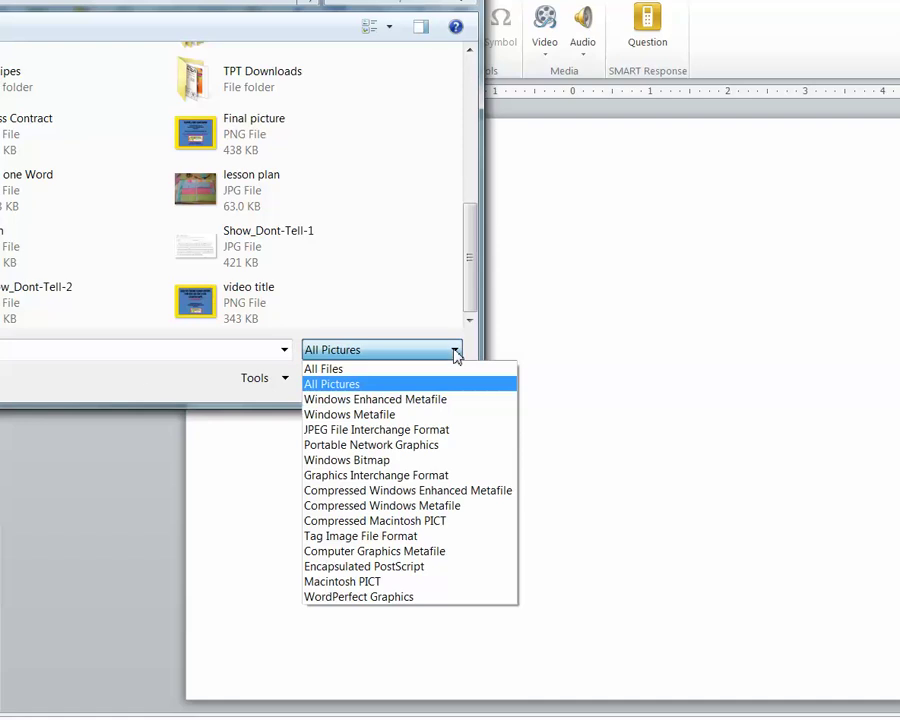
{"action": "left_click", "coordinate": [357, 369]}
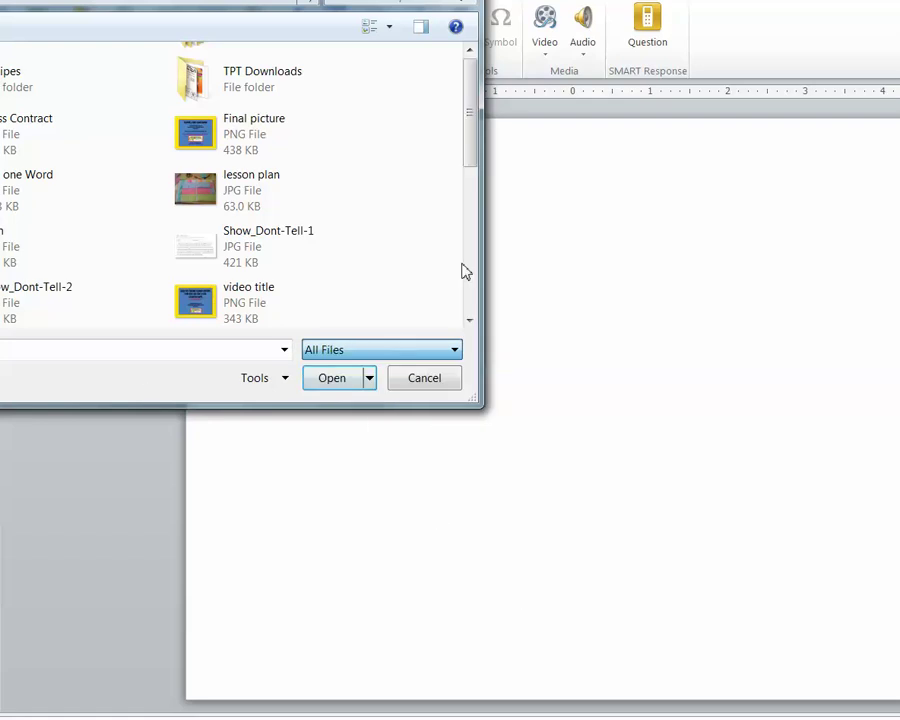
{"action": "left_click_drag", "start_coordinate": [464, 271], "coordinate": [447, 249]}
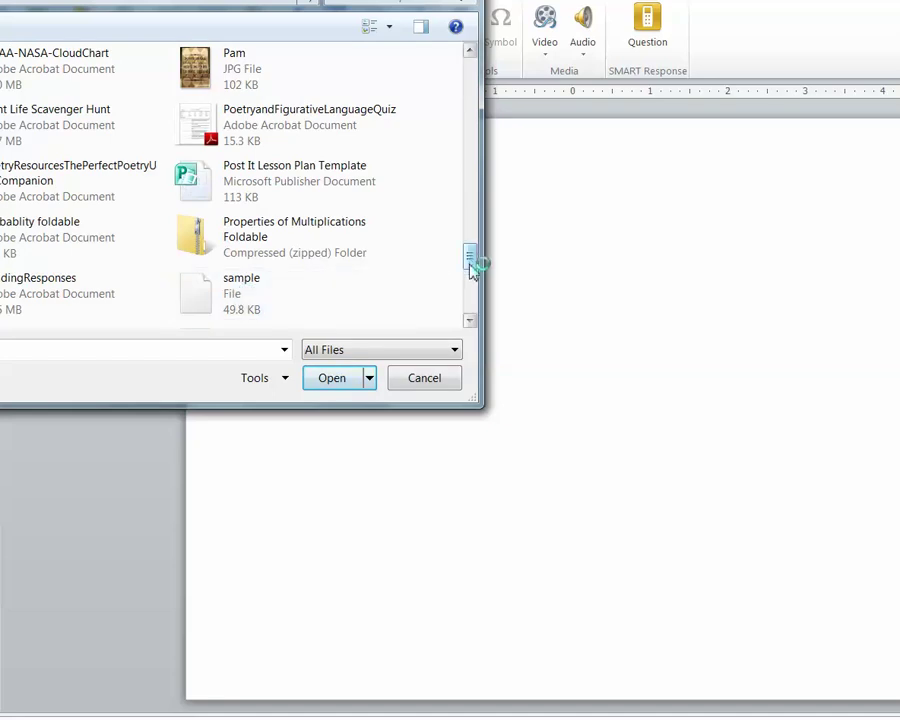
{"action": "left_click_drag", "start_coordinate": [472, 266], "coordinate": [472, 278]}
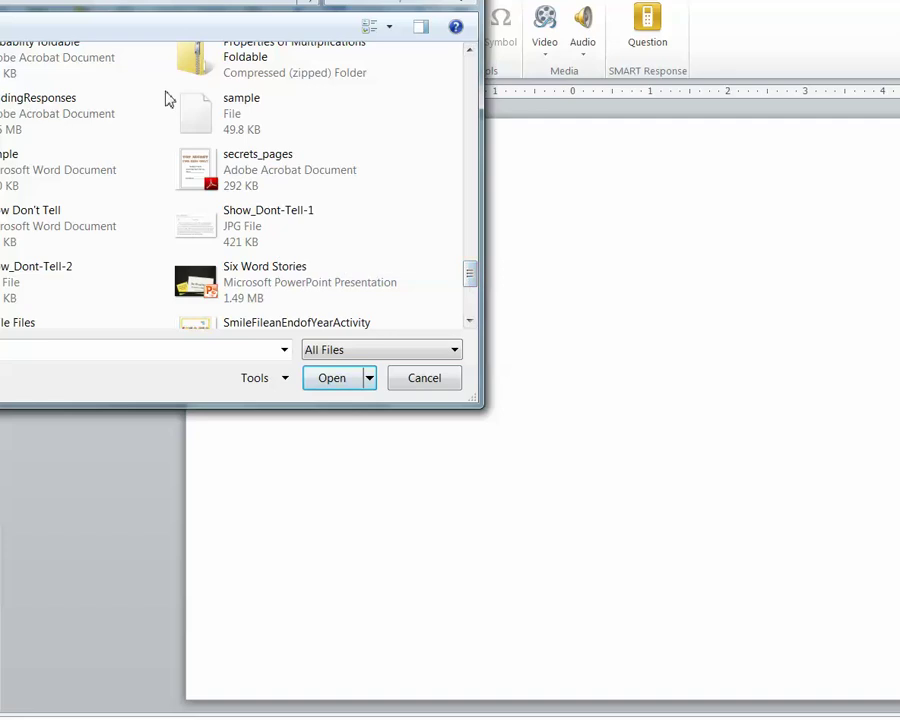
{"action": "double_click", "coordinate": [235, 125]}
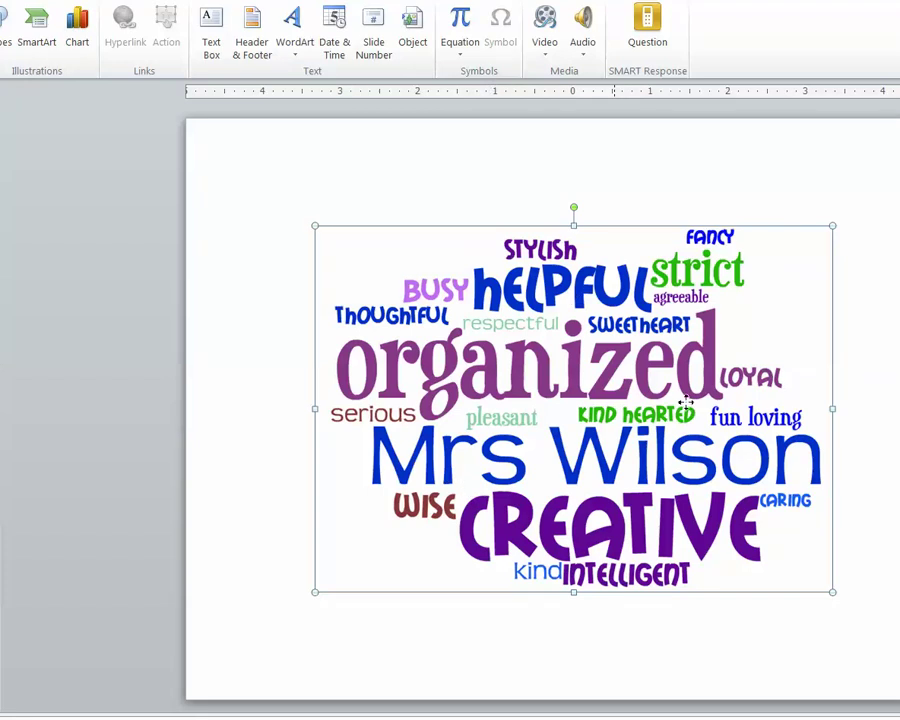
Enlarge the word cloud picture proportionally to about 8.3 inches wide and center it on the slide.
{"action": "left_click_drag", "start_coordinate": [675, 392], "coordinate": [468, 343]}
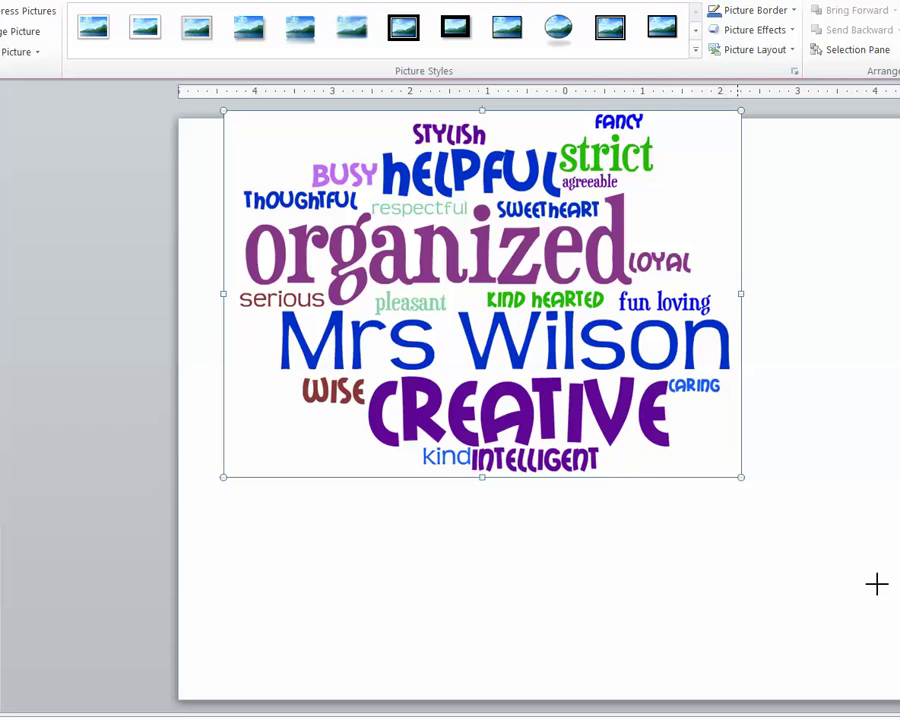
{"action": "left_click_drag", "start_coordinate": [877, 584], "coordinate": [860, 566]}
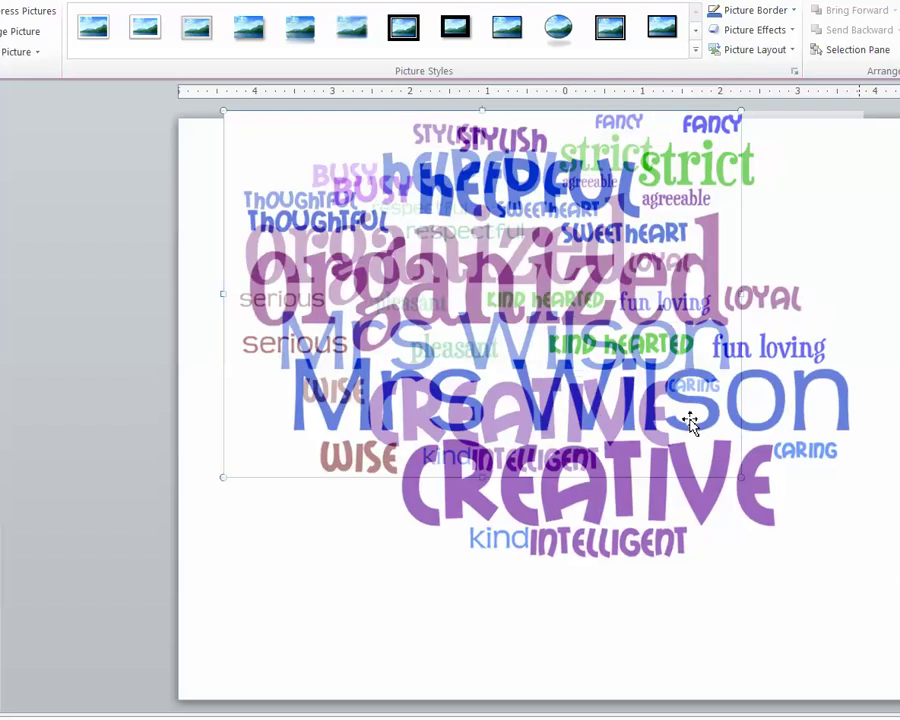
{"action": "left_click_drag", "start_coordinate": [689, 421], "coordinate": [627, 432]}
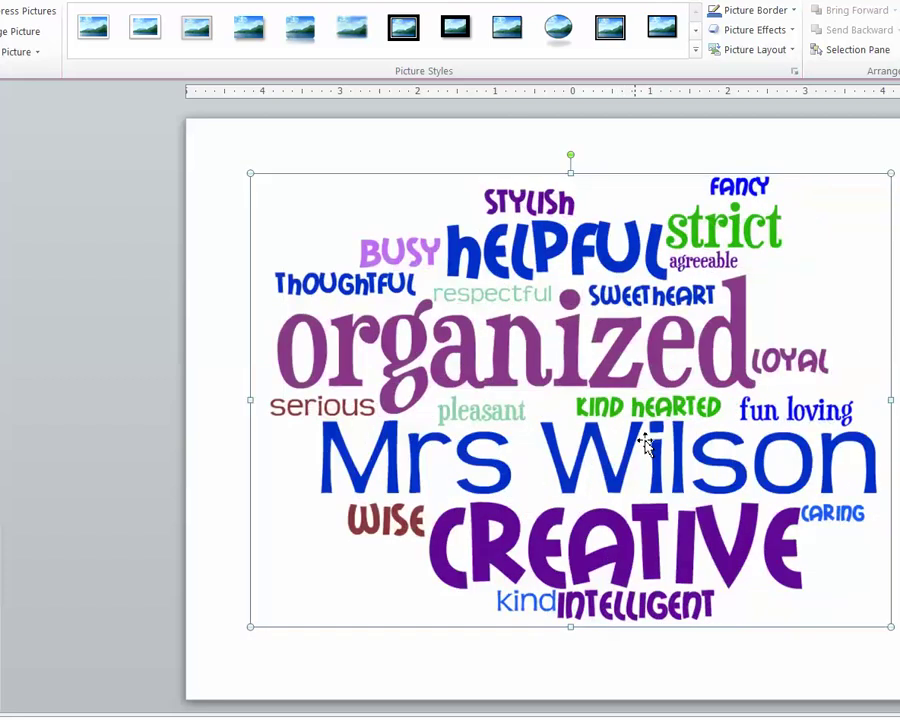